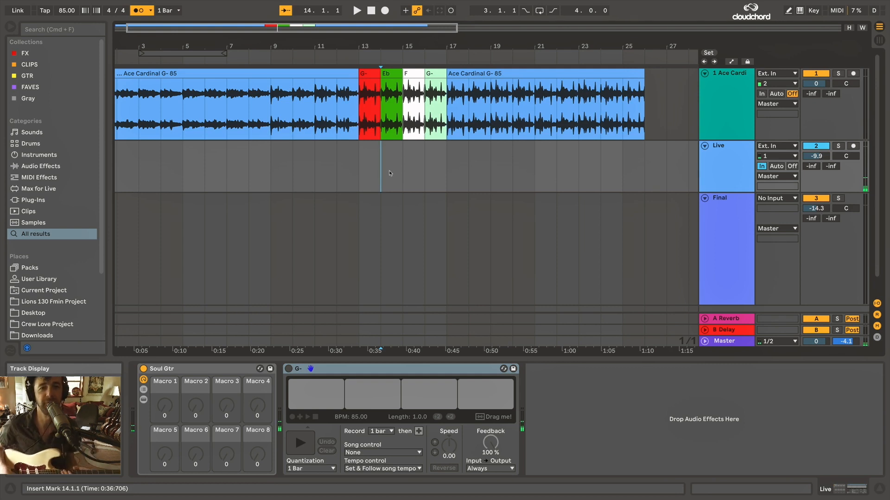
Play back the four colour-coded chord clips on the Ace Cardinal track from bar 13 to bar 17.
left_click(364, 171)
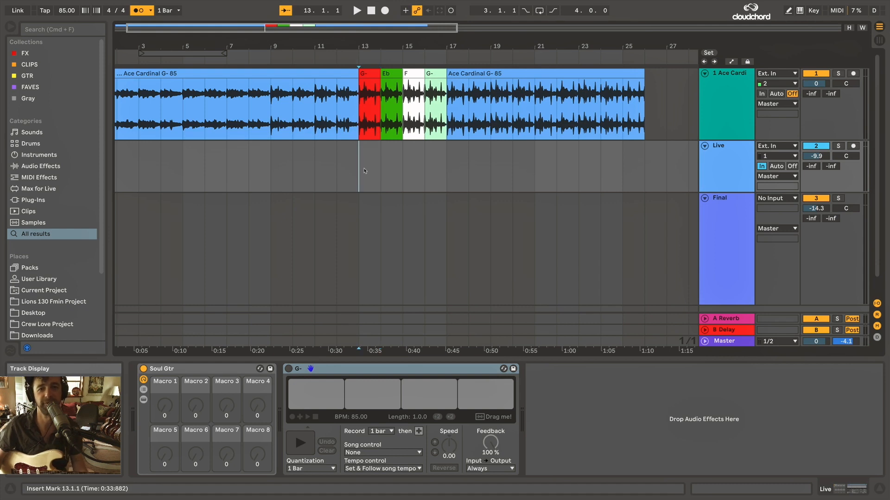
scroll(373, 93, "up", 5)
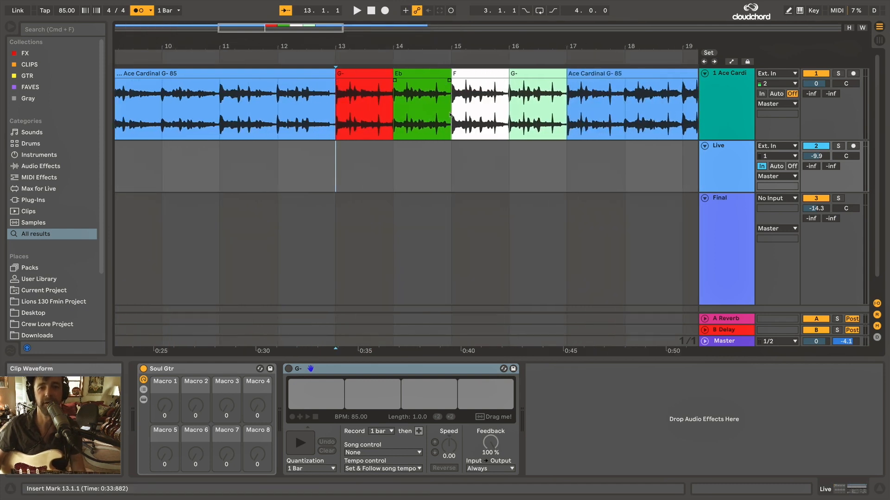
scroll(445, 115, "right", 1)
scroll(450, 116, "right", 1)
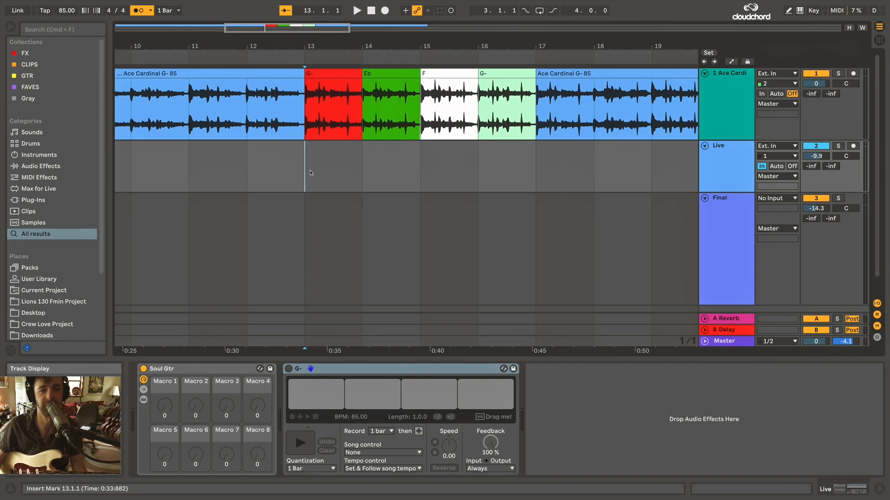
key("space")
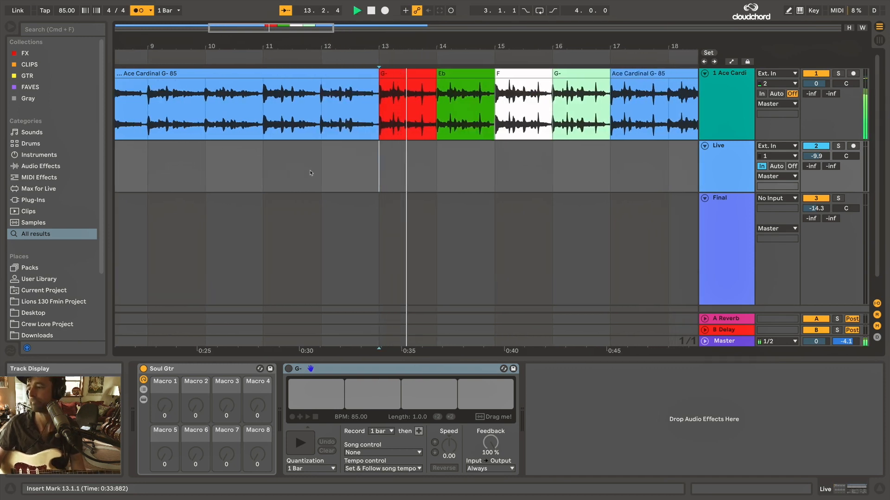
scroll(327, 181, "down", 4)
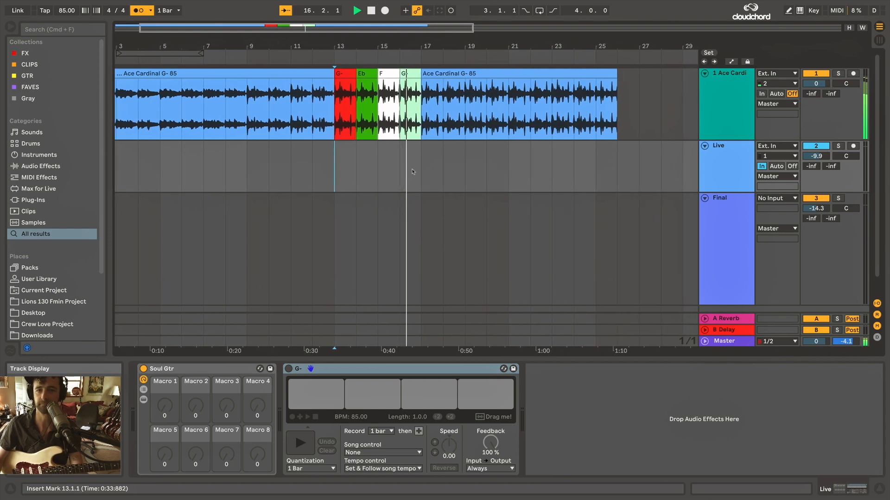
key("space")
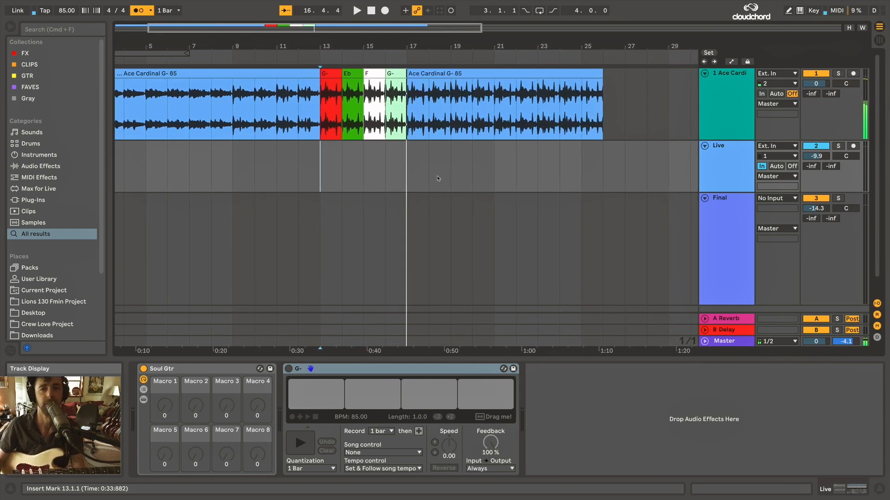
Place the insert marker at bar 27 on the Live track and turn on its G- Looper.
scroll(447, 181, "down", 1)
scroll(463, 179, "right", 5)
left_click(510, 179)
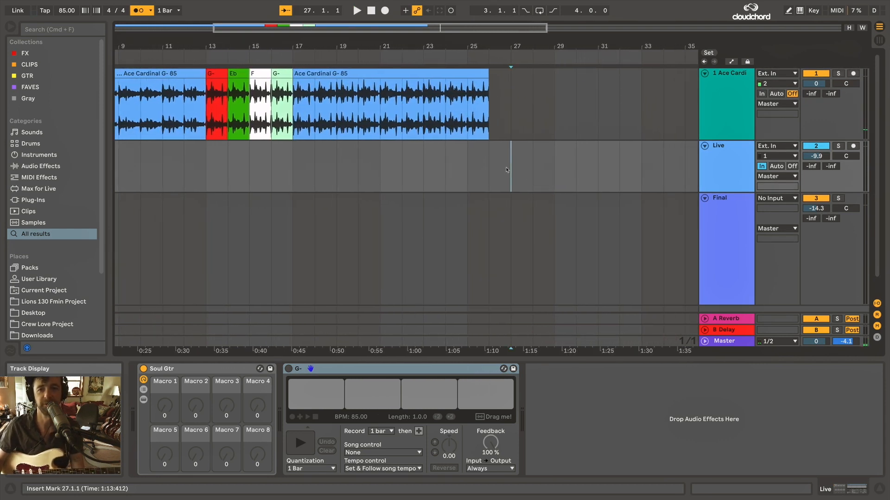
scroll(512, 179, "right", 2)
scroll(513, 179, "right", 1)
left_click(722, 169)
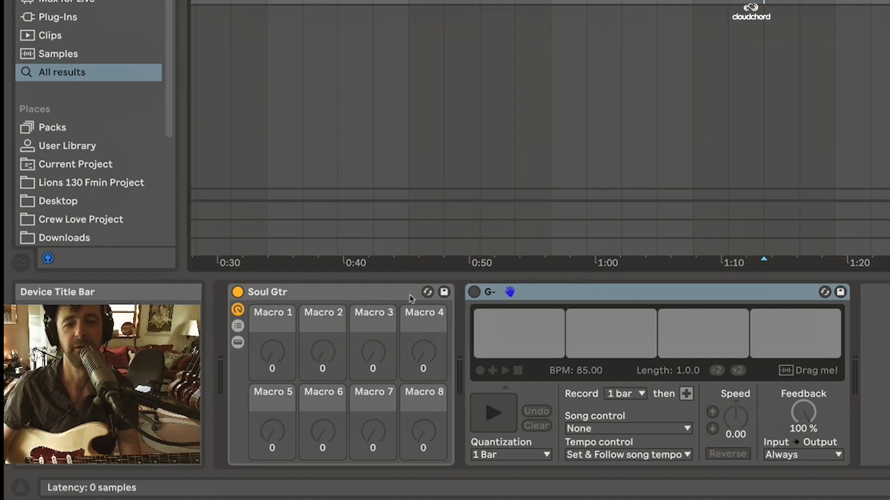
left_click(200, 372)
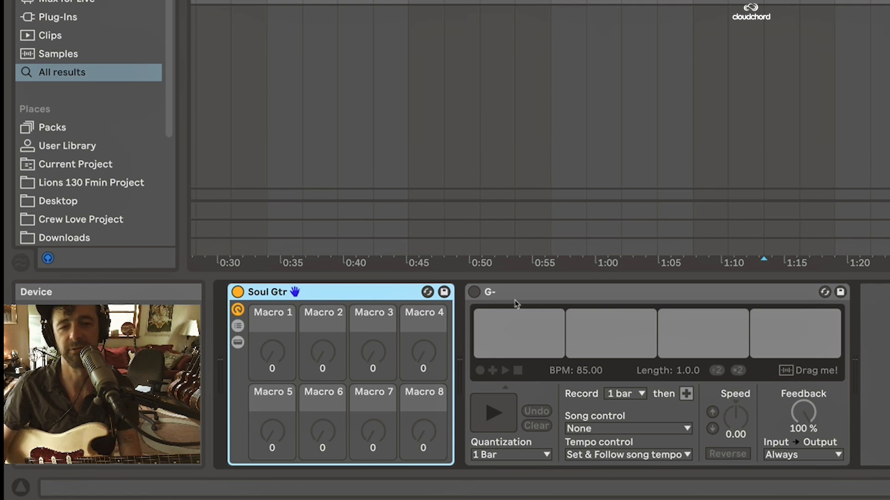
left_click(552, 298)
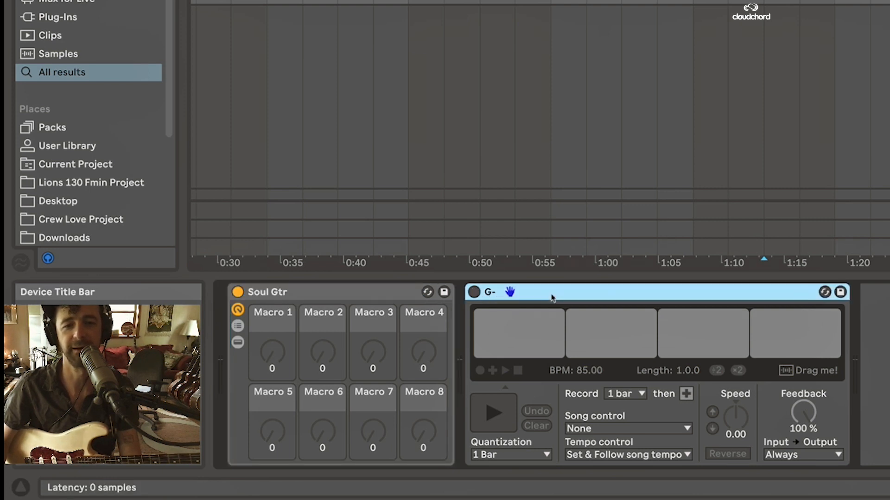
left_click(474, 292)
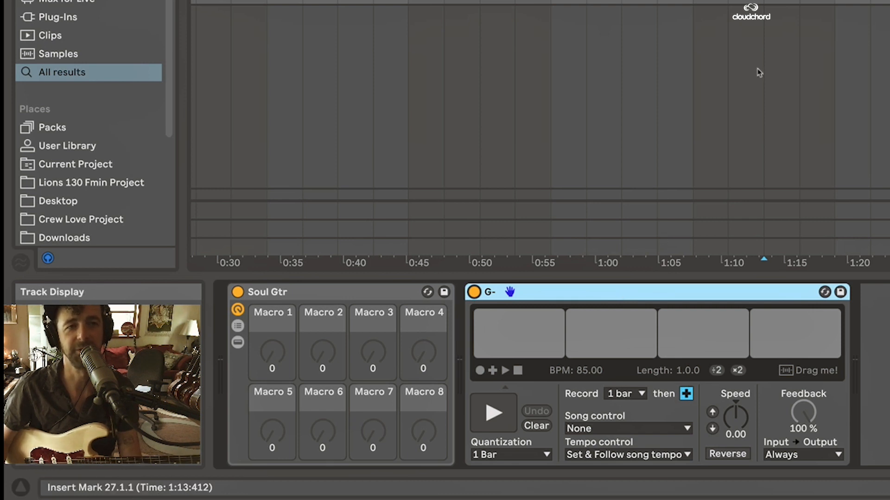
Start the transport from bar 27 and record a one-bar guitar loop in the G- Looper.
left_click(763, 2)
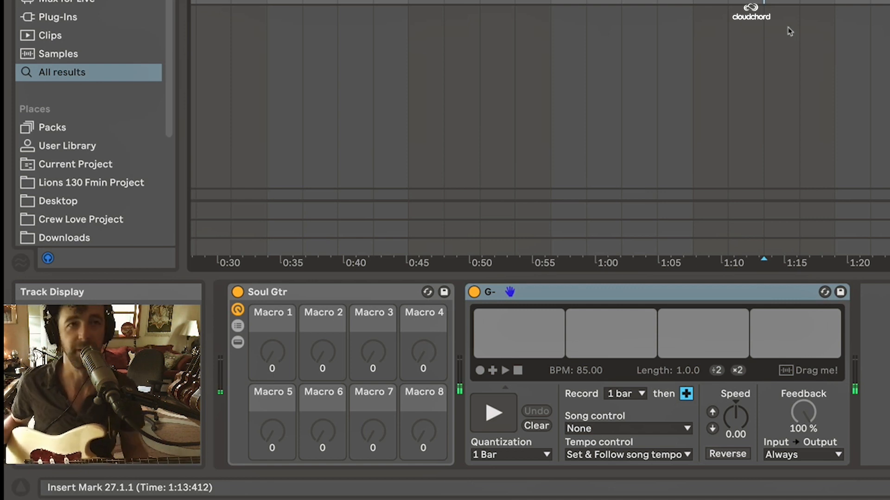
key("space")
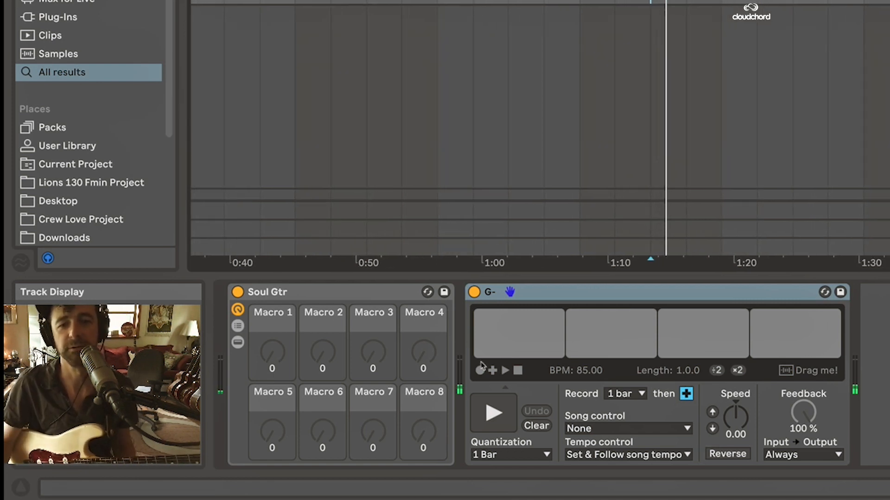
left_click(480, 374)
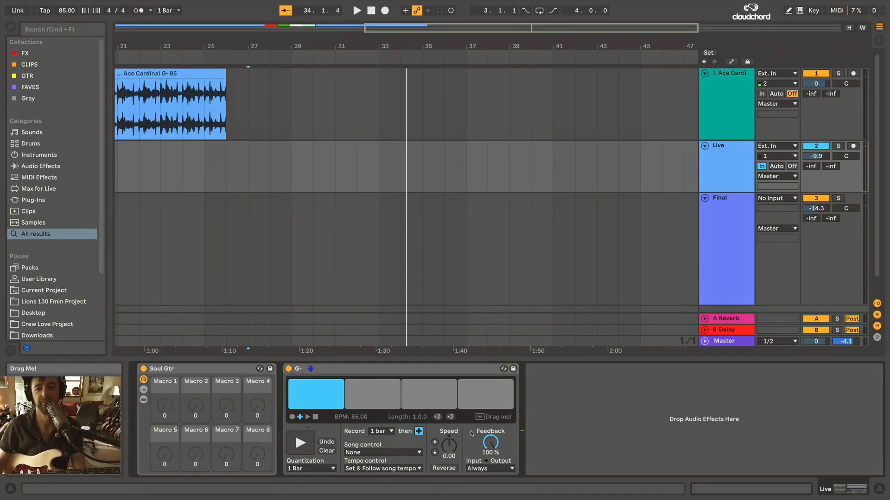
Place the recorded G- loop as a clip on the Final track at bar 13, beneath the red G- section.
scroll(343, 216, "left", 10)
scroll(350, 219, "left", 1)
left_click_drag(481, 418, 283, 239)
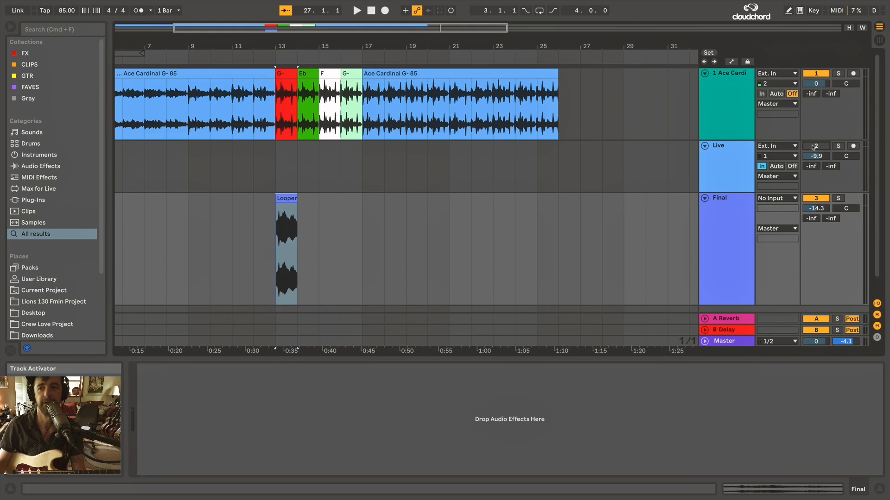
Play the looper clip at bar 13 with the song and raise the Final track's volume to -9.2 dB.
left_click_drag(816, 208, 816, 206)
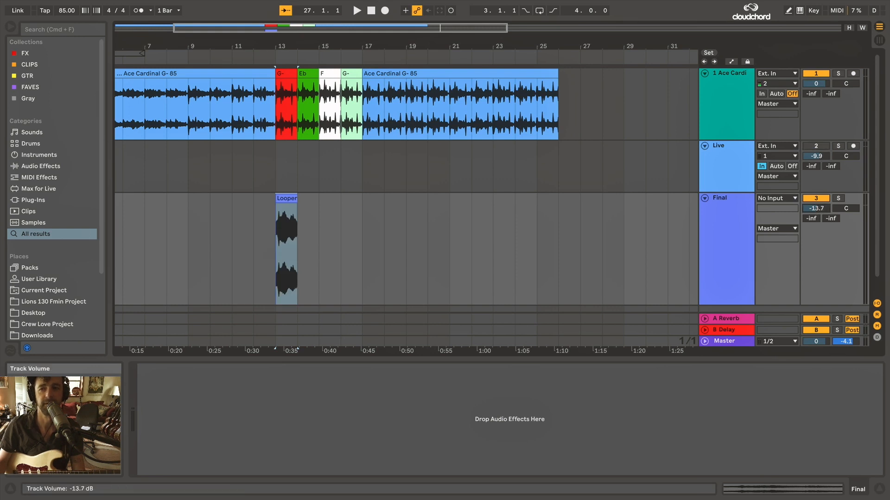
left_click(286, 199)
key("plus")
key("plus")
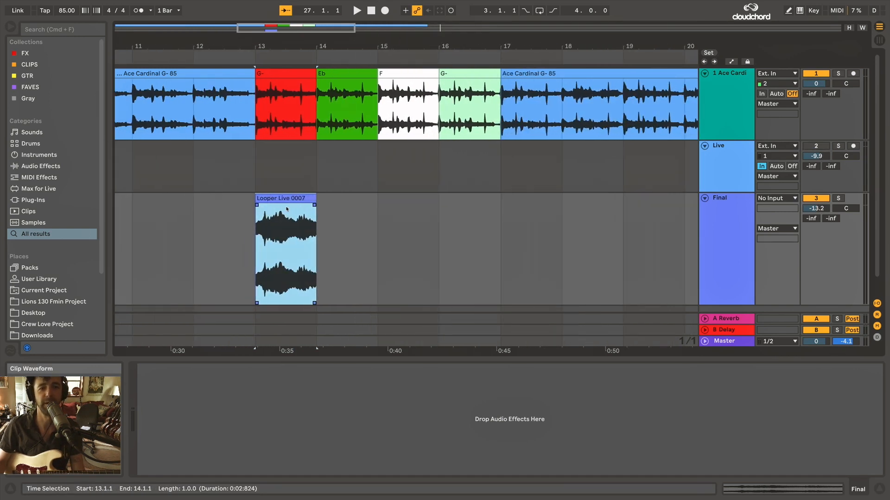
key("minus")
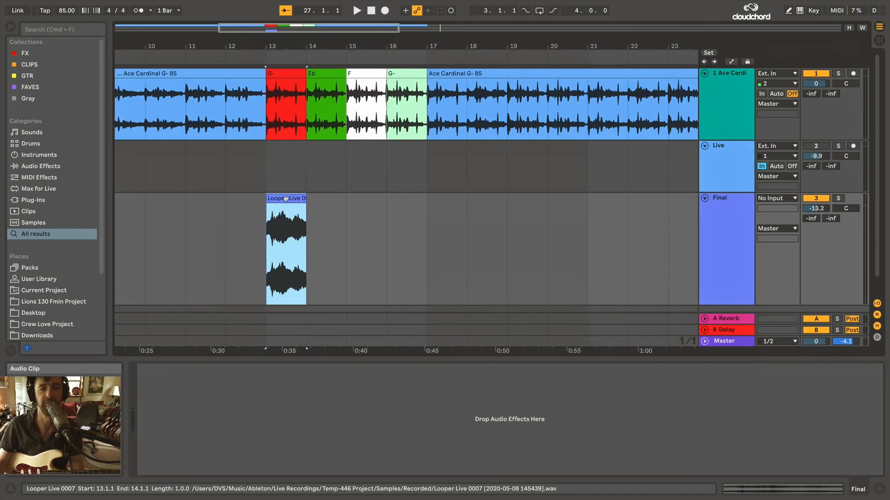
key("plus")
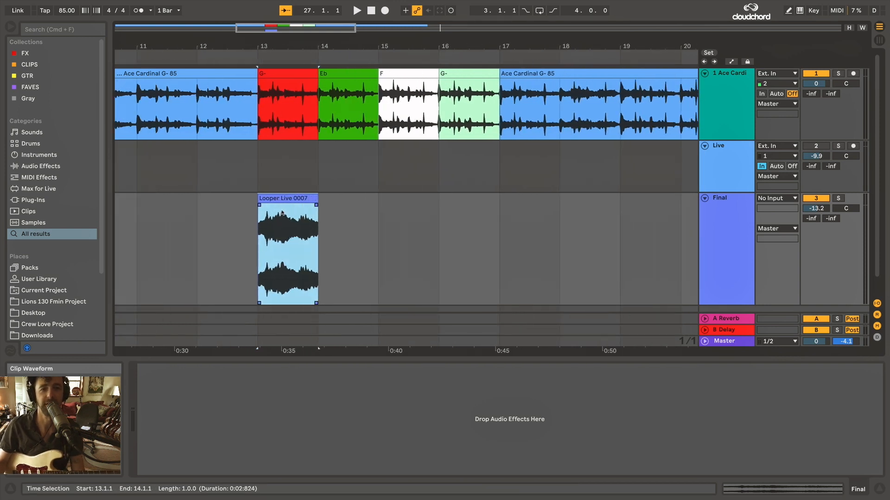
key("space")
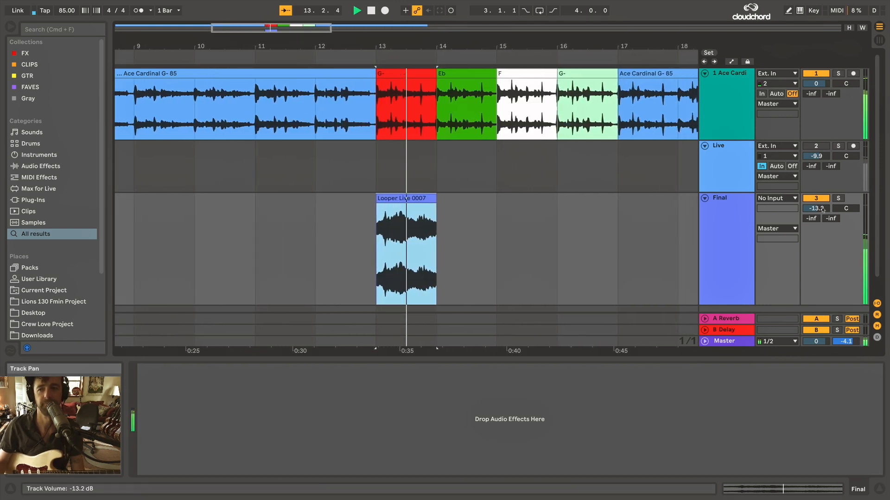
left_click_drag(816, 209, 817, 200)
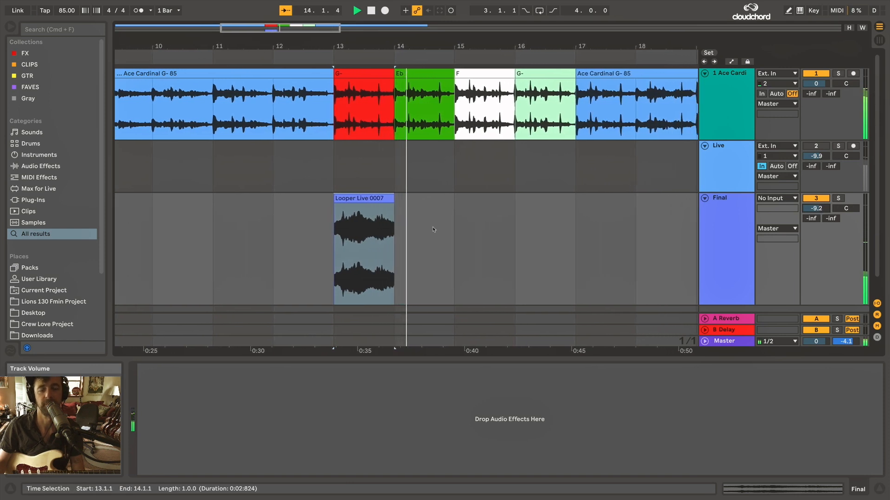
Play the arrangement from bar 12 to hear the looper clip enter at bar 13, and stop playback.
left_click(278, 177)
key("minus")
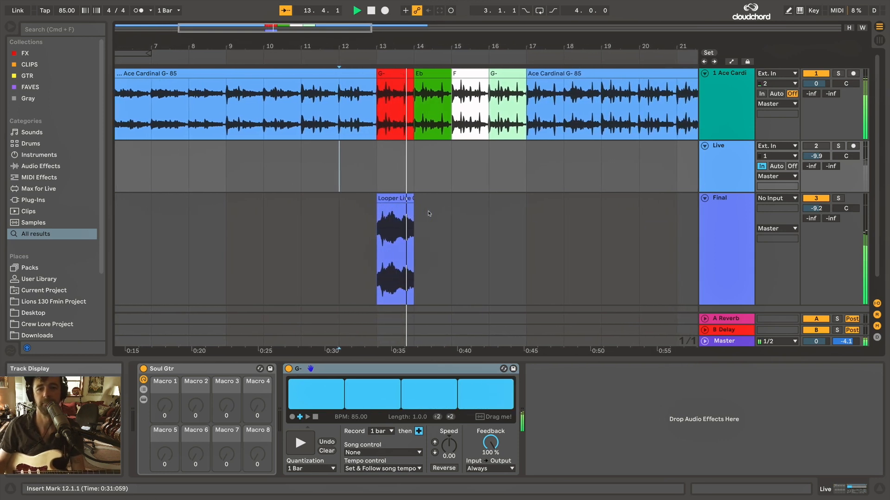
left_click(429, 214)
key("space")
Move the insert marker to bar 29 and stop the G- Looper on the Live track.
key("minus")
key("minus")
left_click(429, 213)
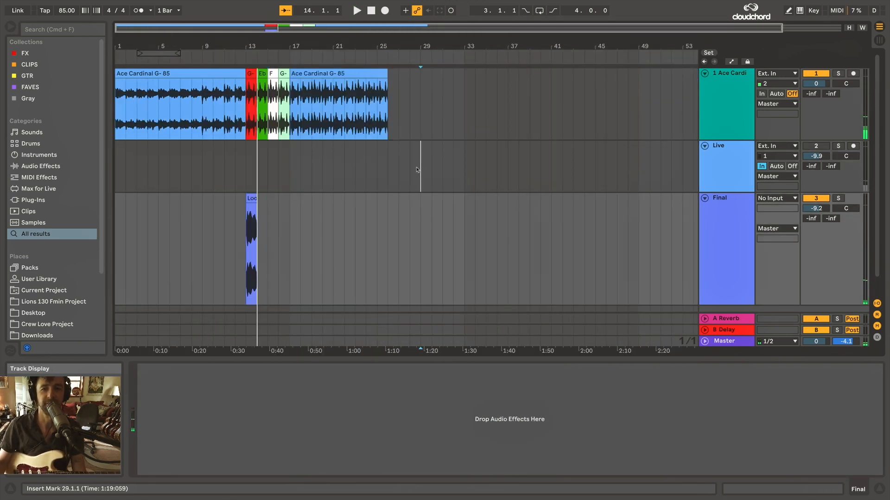
left_click(728, 153)
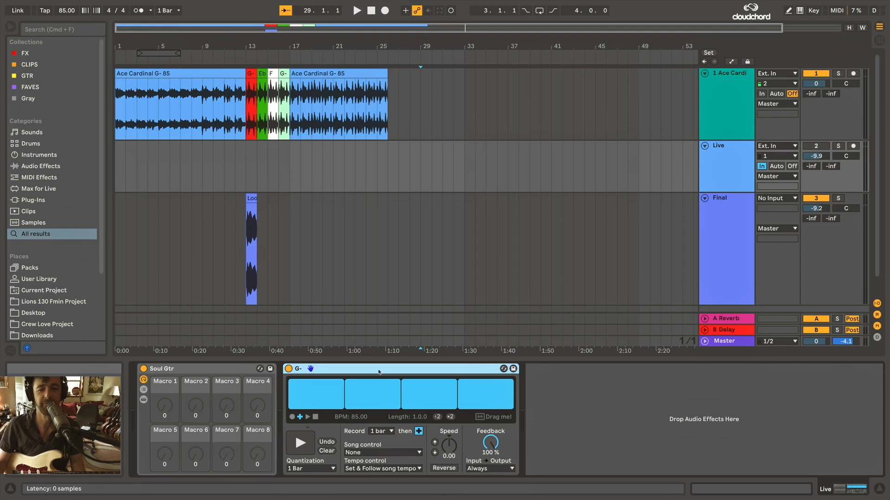
left_click(316, 418)
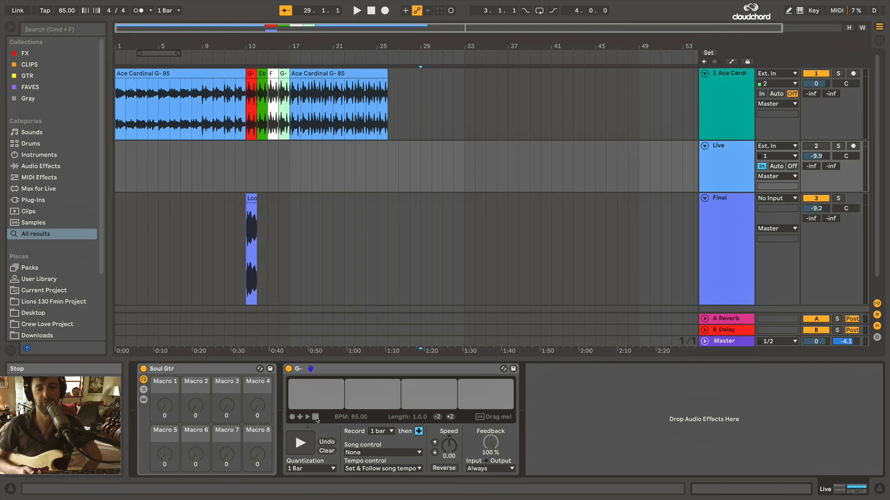
Duplicate the G- Looper as a second Looper named Eb and turn off the original.
left_click(354, 369)
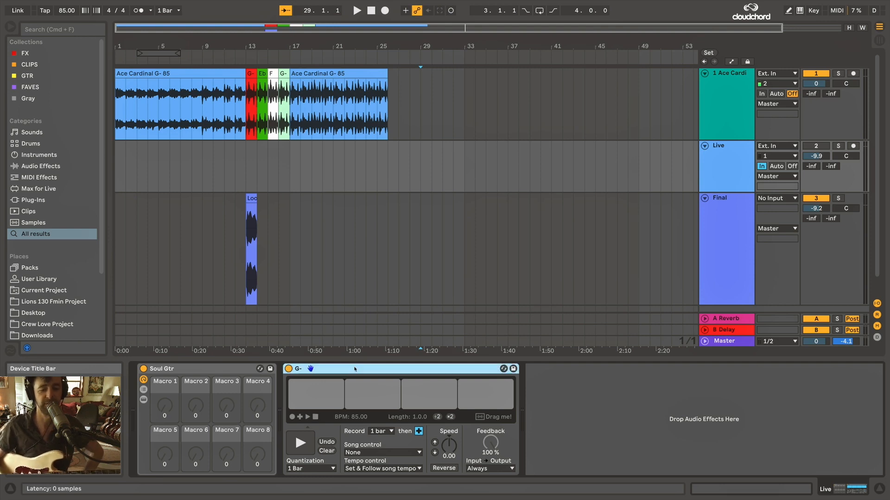
key("super+d")
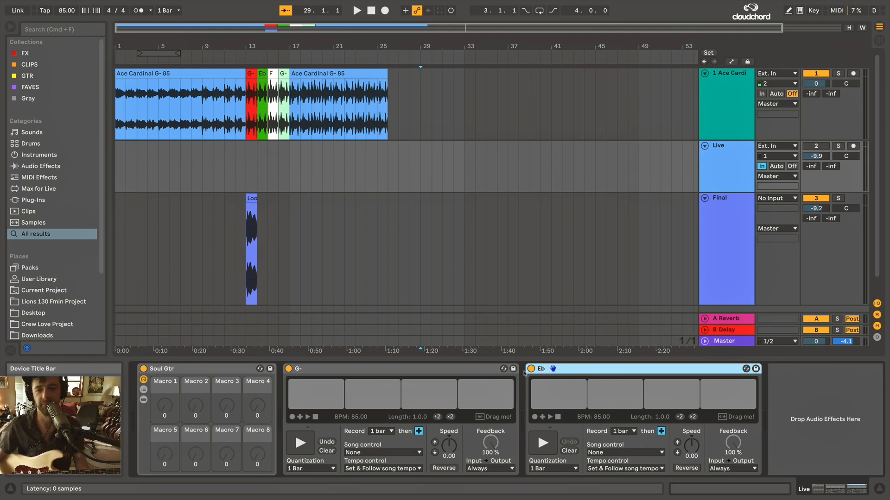
left_click(316, 418)
left_click(288, 369)
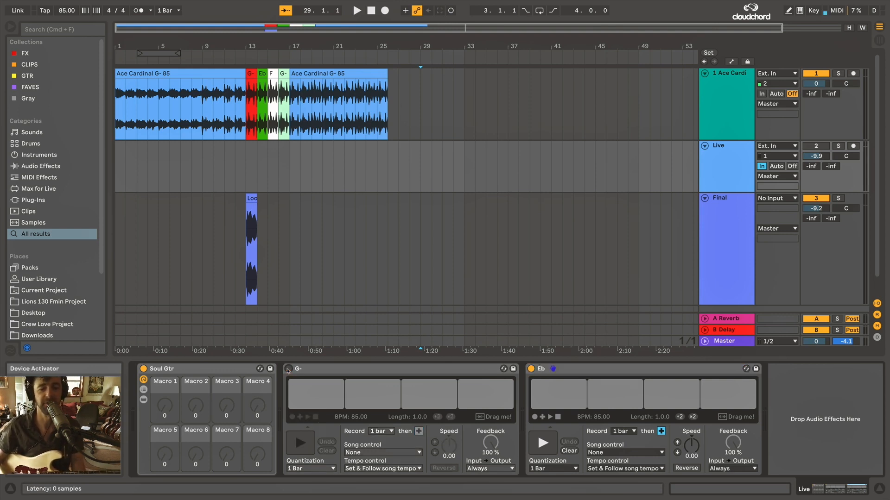
left_click(592, 369)
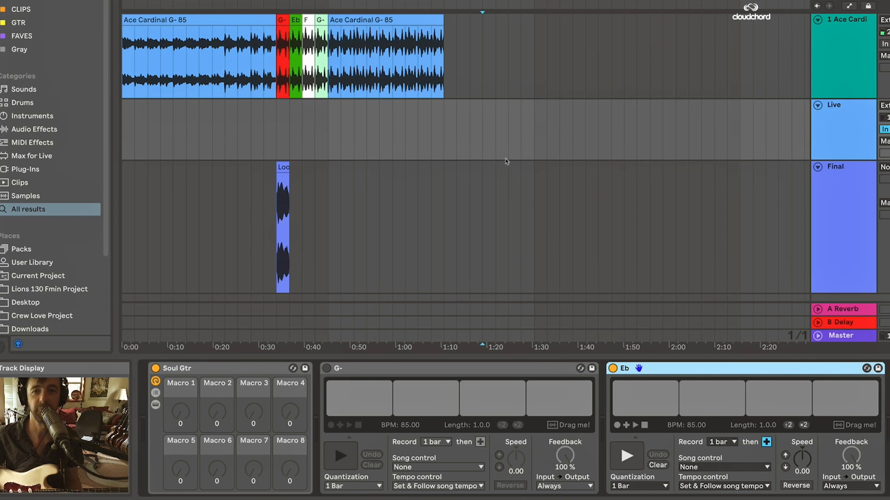
Record a one-bar loop in the Eb Looper and play it back at half speed.
left_click(495, 151)
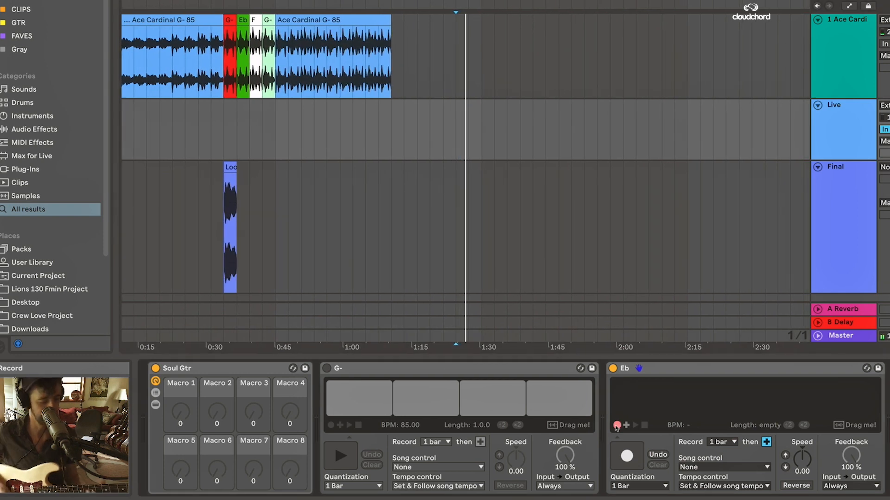
left_click(617, 426)
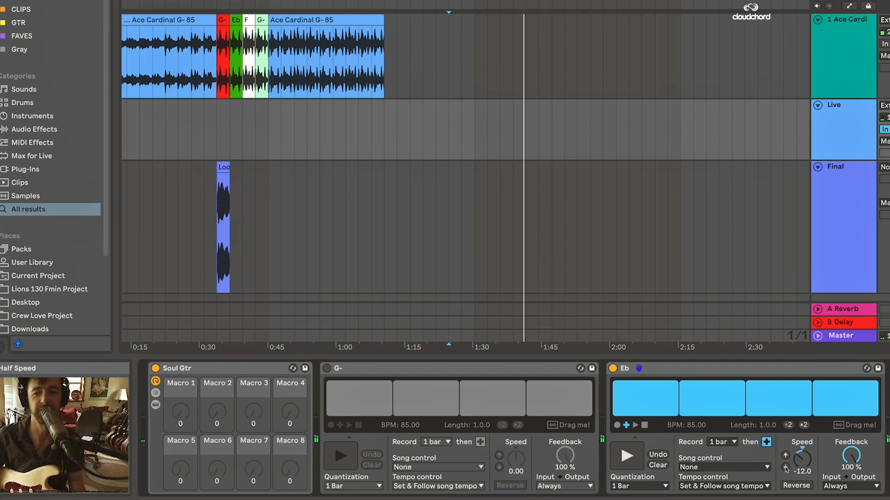
key("space")
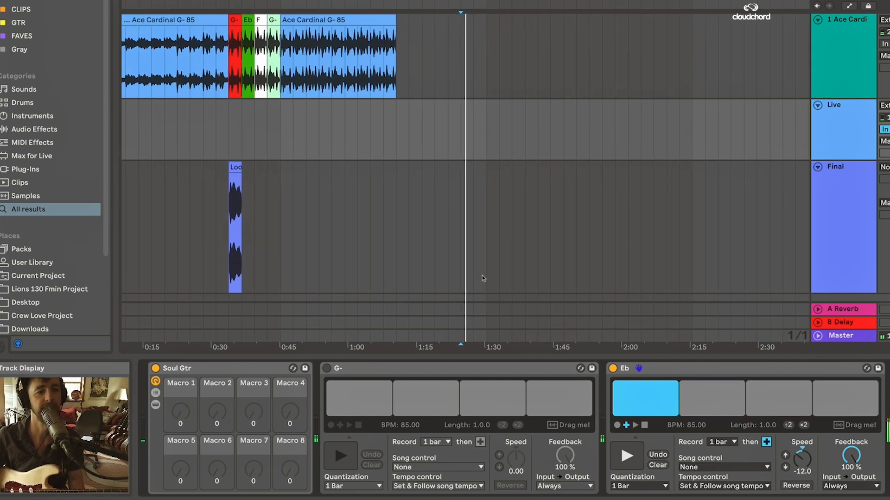
Place the Eb Looper's recording as a clip on the Final track at bar 8, ahead of the first looper clip.
left_click(483, 278)
scroll(447, 211, "down", 1)
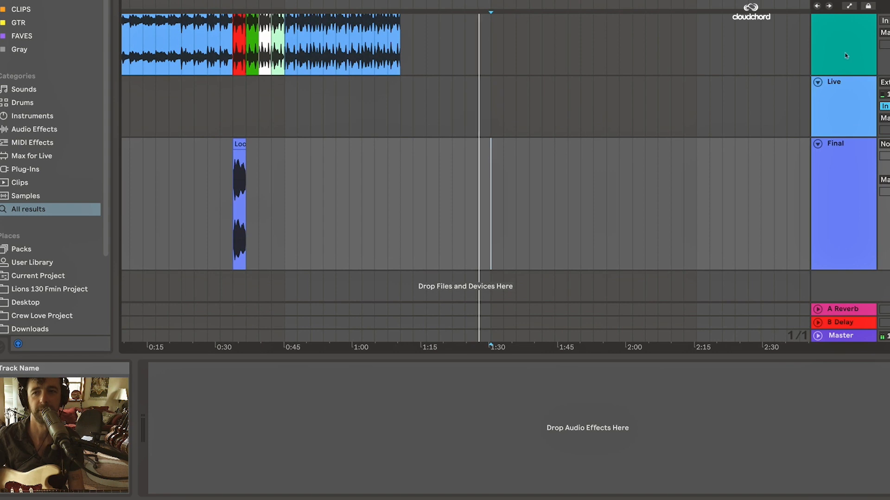
left_click(823, 103)
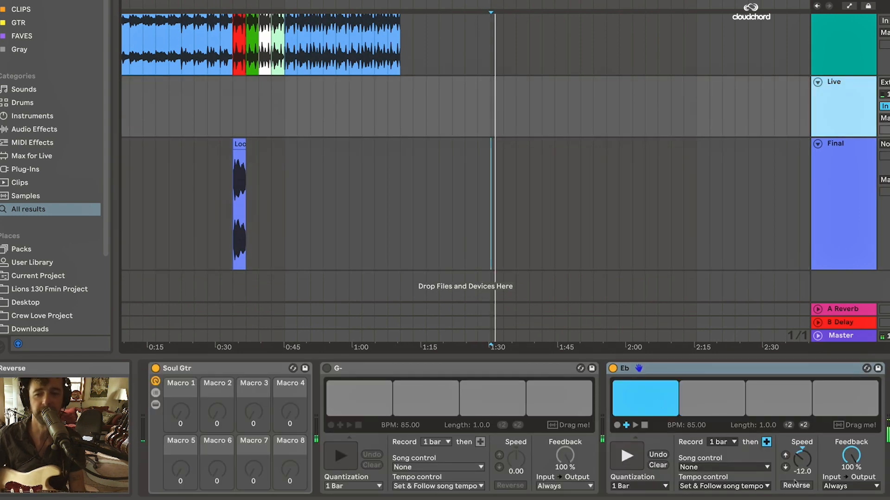
left_click_drag(844, 425, 171, 185)
scroll(181, 176, "left", 3)
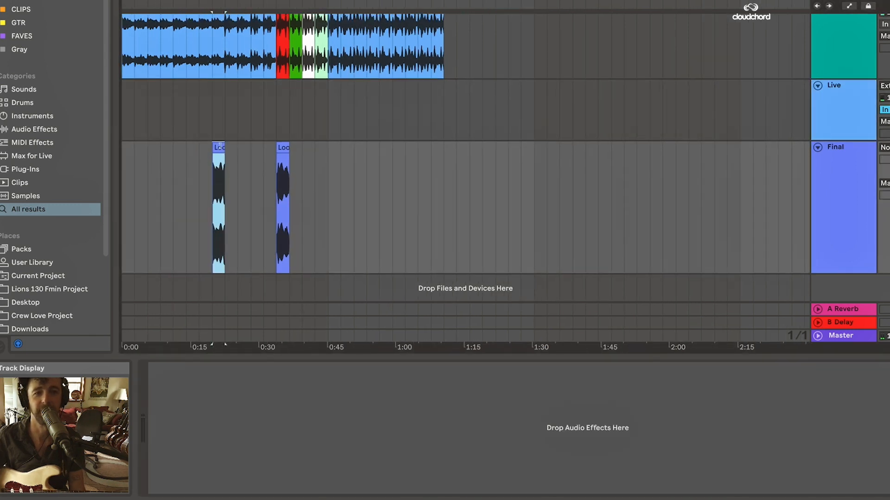
Move the Eb looper clip to bar 1 of the Final track, with Complex warp mode and a transposition of -12 st.
left_click_drag(115, 149, 126, 153)
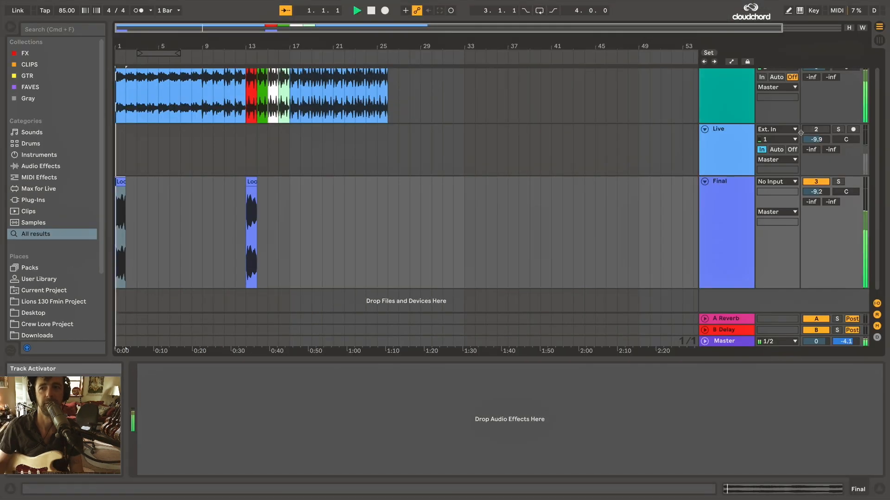
key("space")
double_click(122, 182)
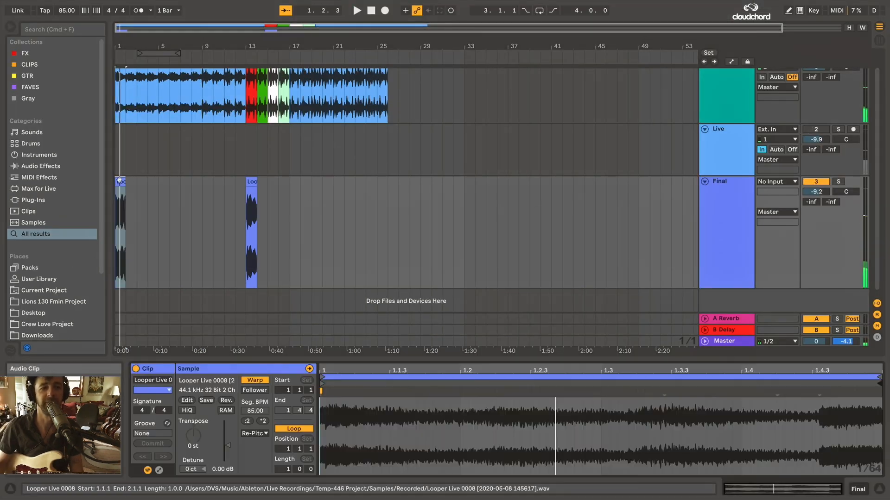
left_click(253, 433)
left_click(254, 478)
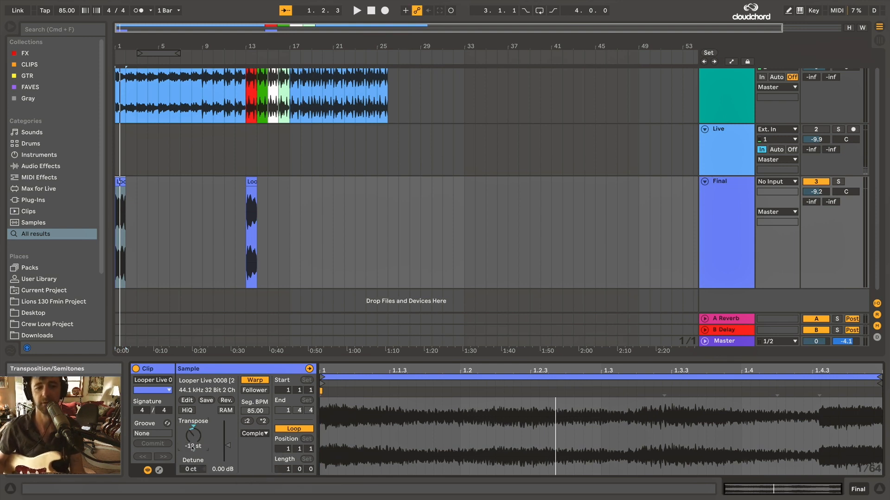
key("space")
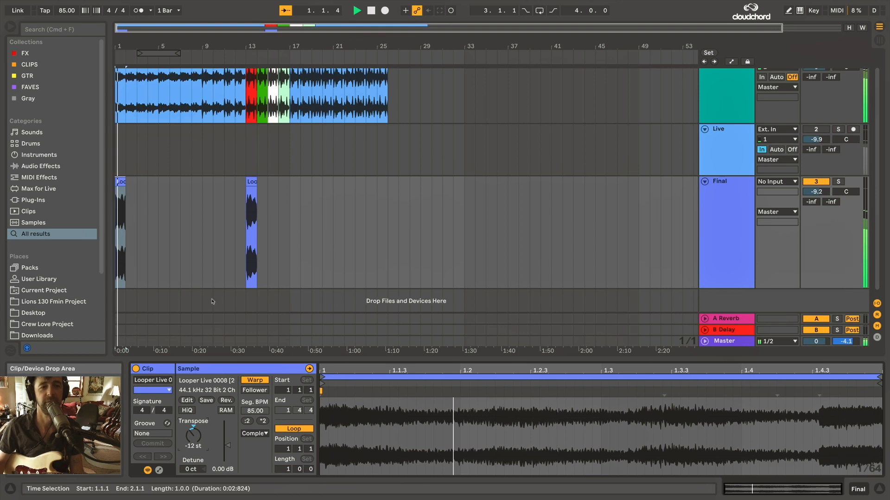
key("space")
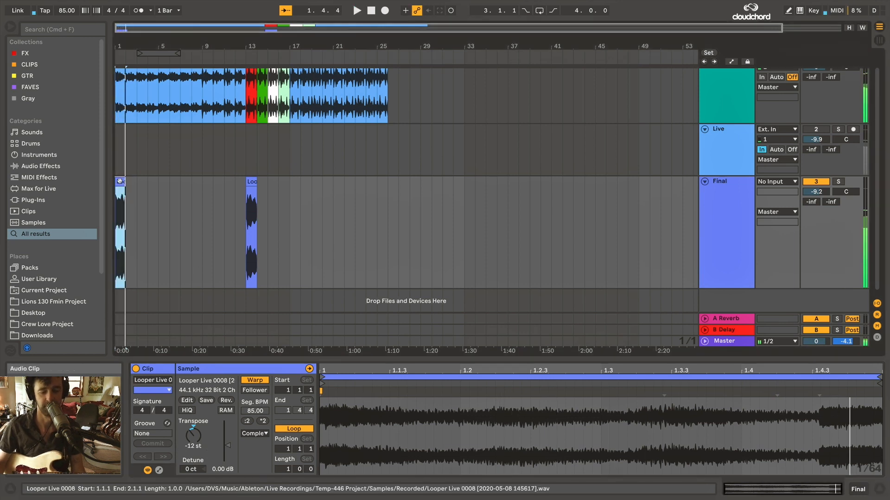
Deactivate the transposed clip at bar 1 and return to the Eb Looper on the Live track.
key("0")
left_click(408, 167)
left_click(719, 137)
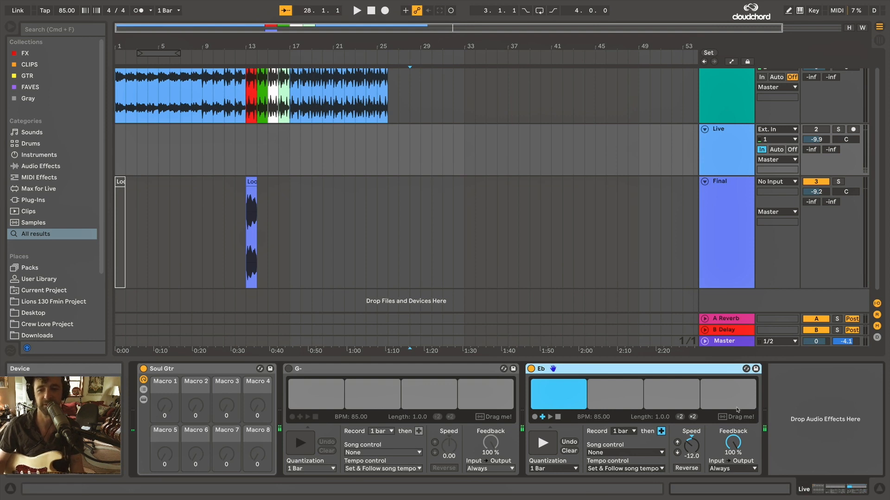
Reset the Eb Looper's speed to 0.00 and place its recording as a clip on the Final track at bar 14.
left_click(439, 160)
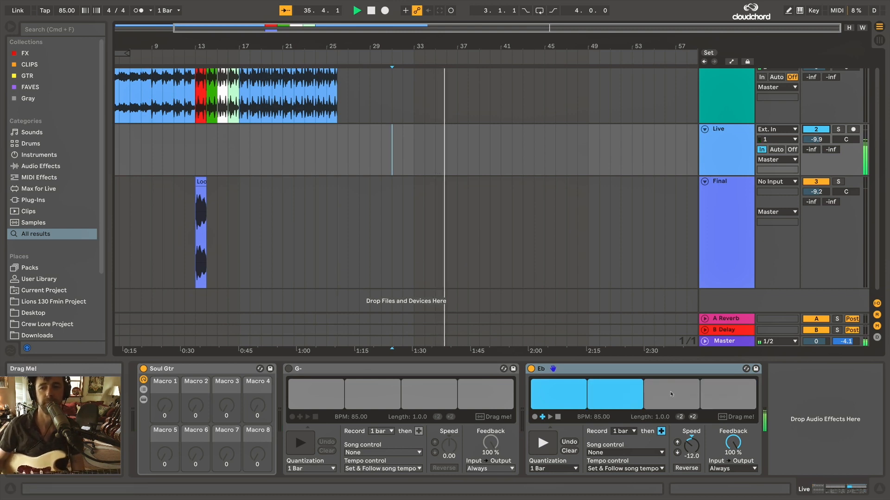
left_click(678, 442)
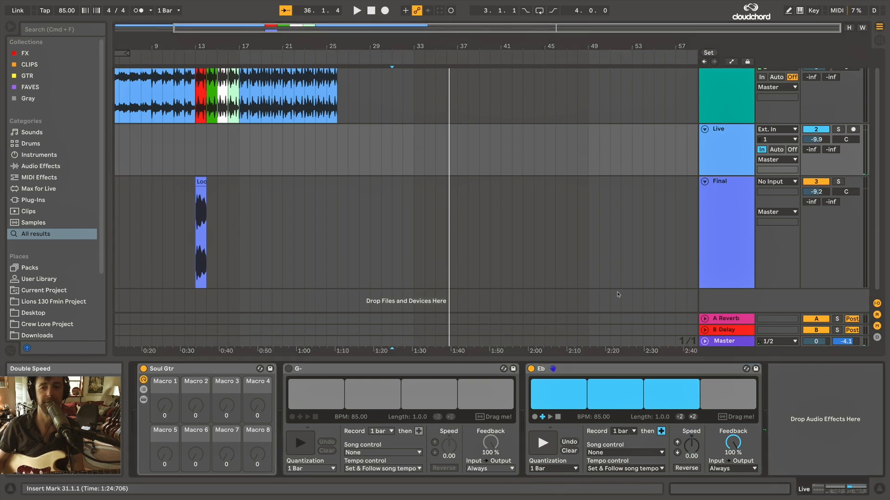
key("space")
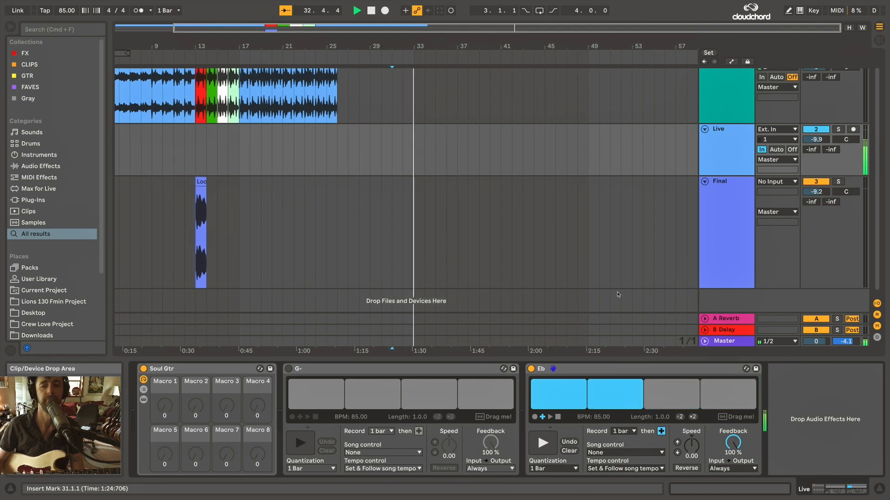
left_click_drag(723, 419, 212, 226)
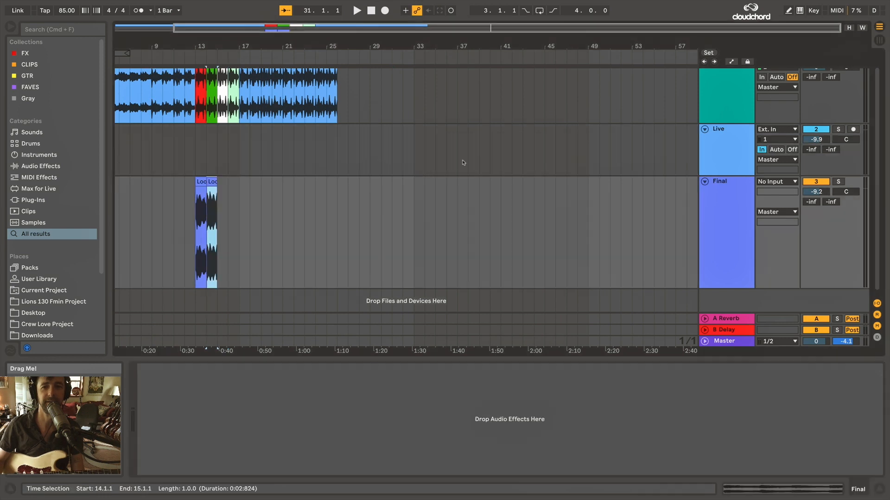
Play the arrangement from bar 13 to hear the two looper clips under the G- and Eb sections.
left_click(199, 165)
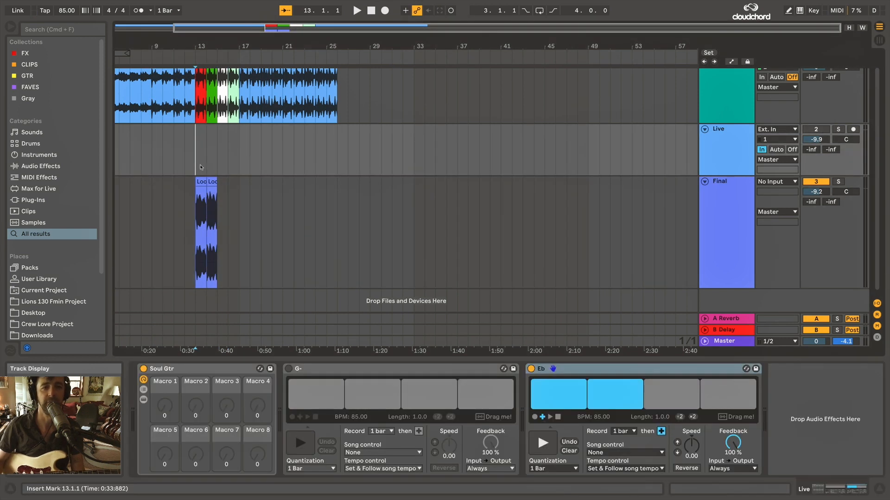
scroll(199, 165, "up", 5)
scroll(219, 163, "left", 3)
scroll(406, 158, "left", 4)
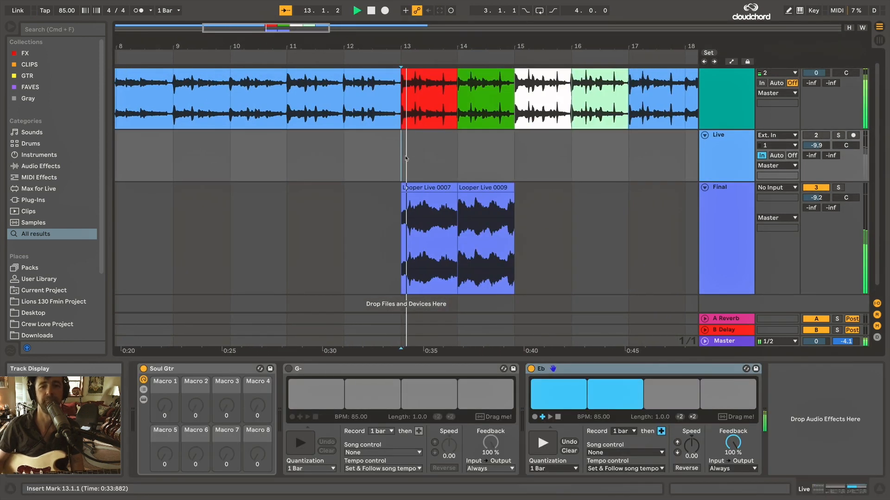
key("space")
scroll(406, 158, "down", 5)
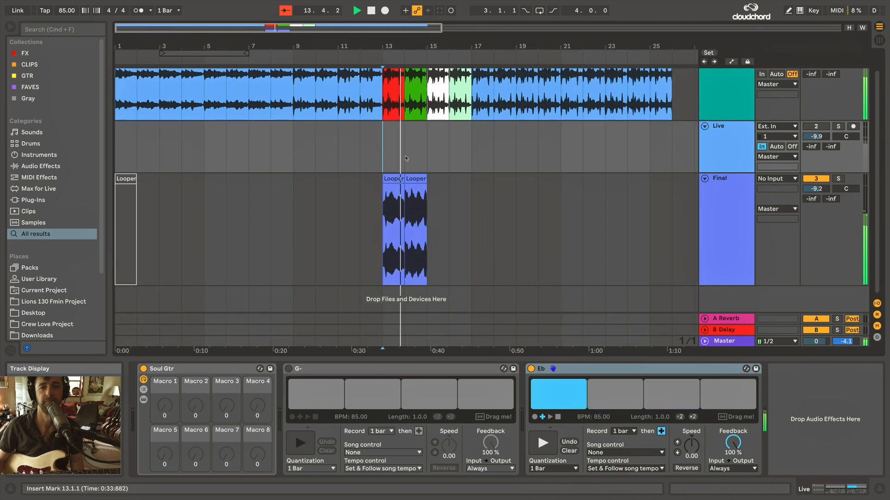
scroll(419, 189, "up", 5)
key("space")
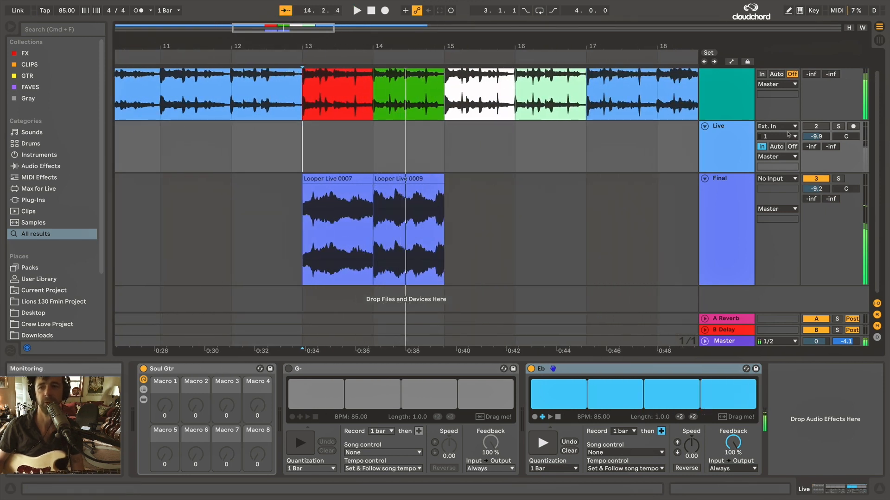
key("space")
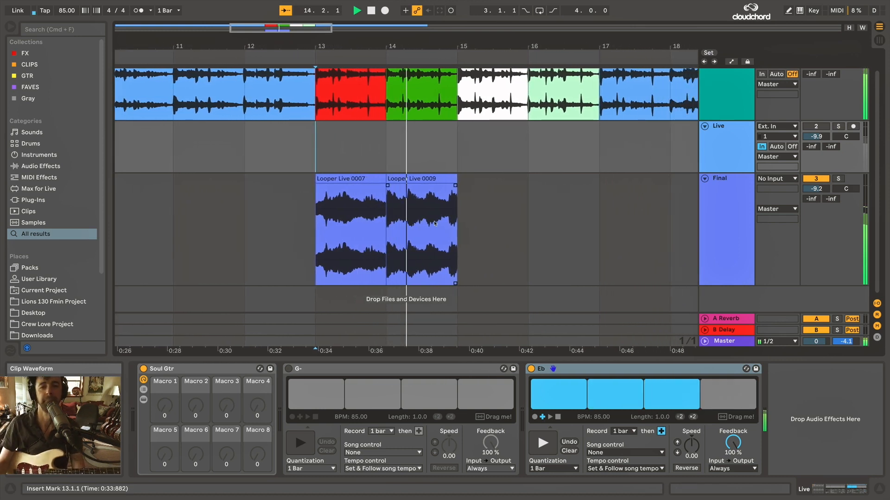
scroll(435, 224, "down", 2)
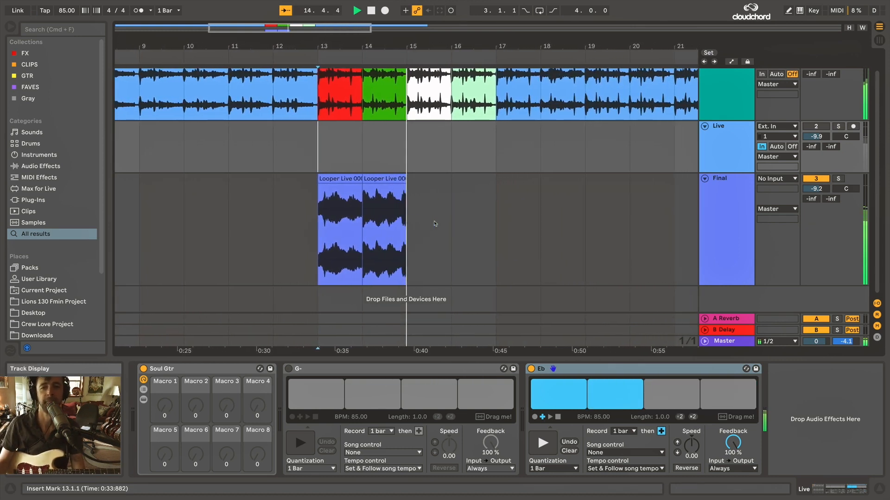
scroll(637, 170, "right", 9)
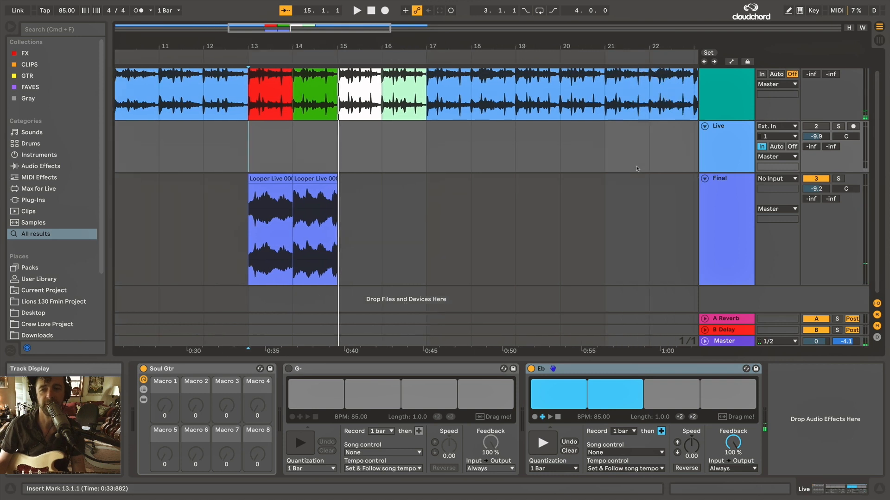
Duplicate the Eb Looper on the Live track as a new Looper named F and turn off the original.
scroll(637, 170, "down", 5)
left_click(636, 169)
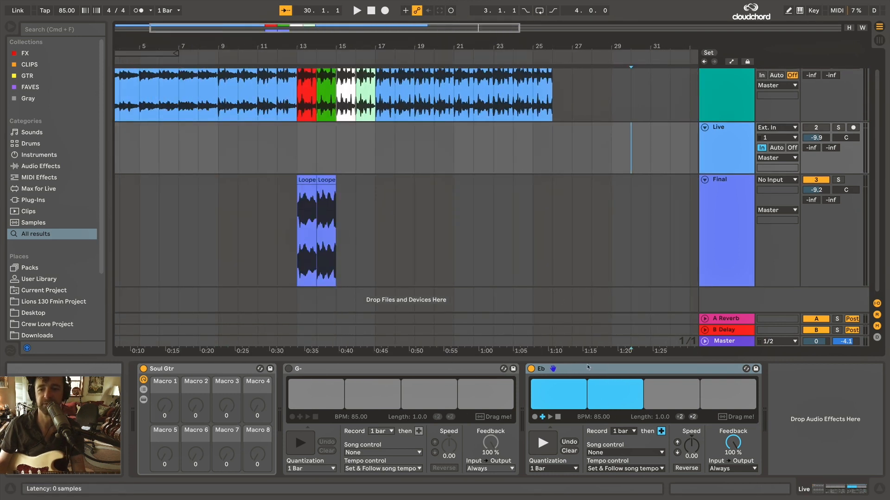
key("super+d")
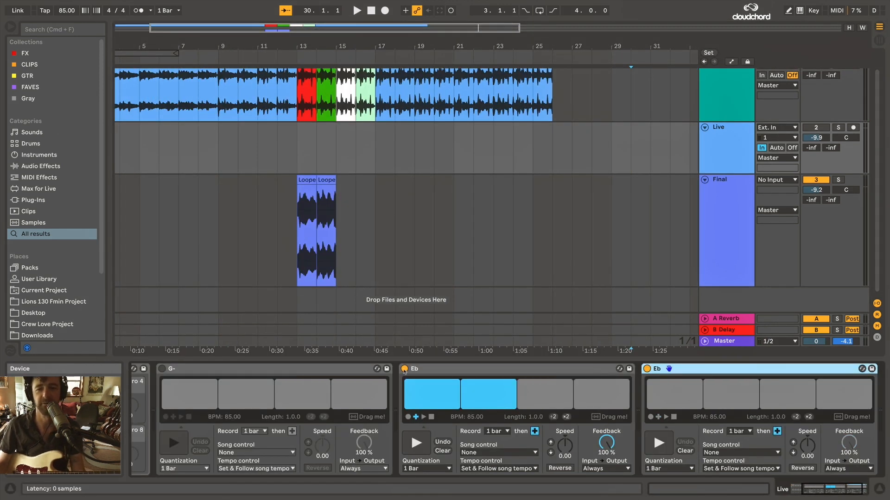
left_click(406, 369)
scroll(642, 369, "right", 1)
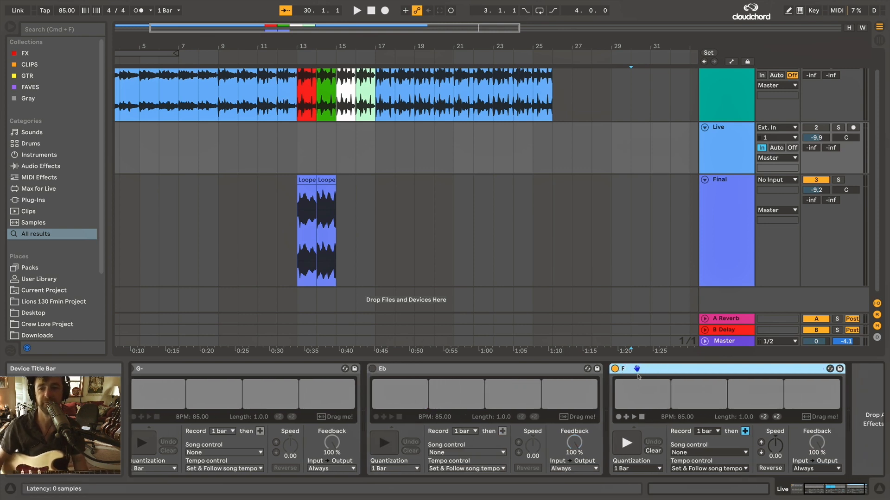
Clear the F Looper, reactivate the Live track and record a one-bar loop.
left_click(653, 451)
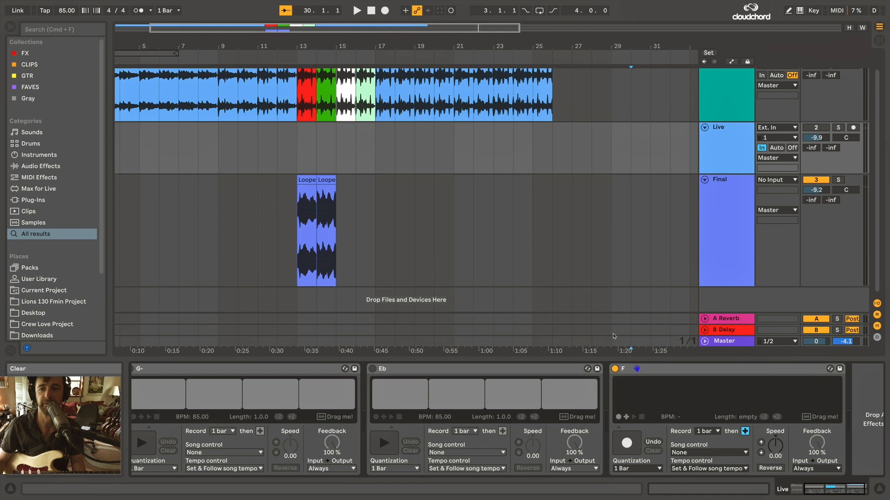
left_click(570, 132)
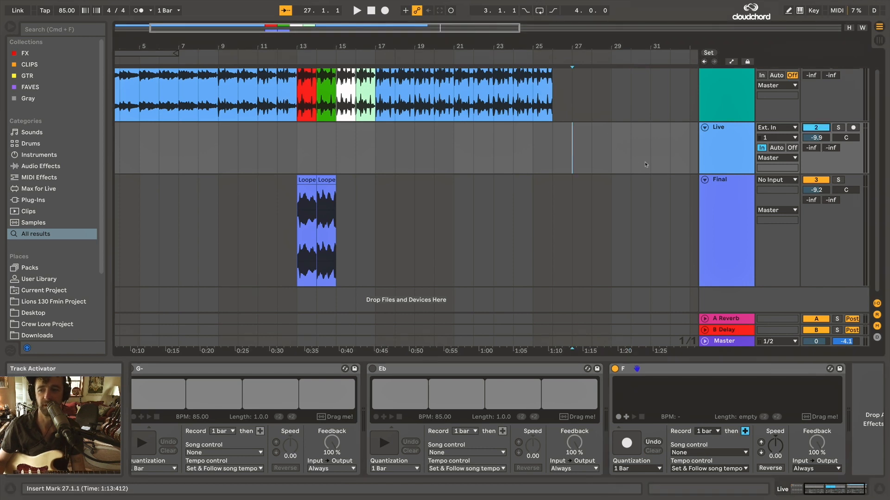
left_click(618, 417)
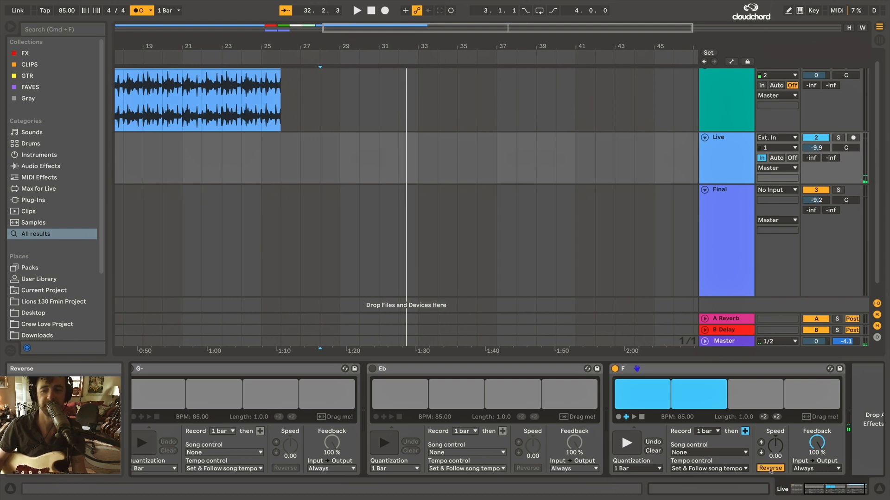
key("space")
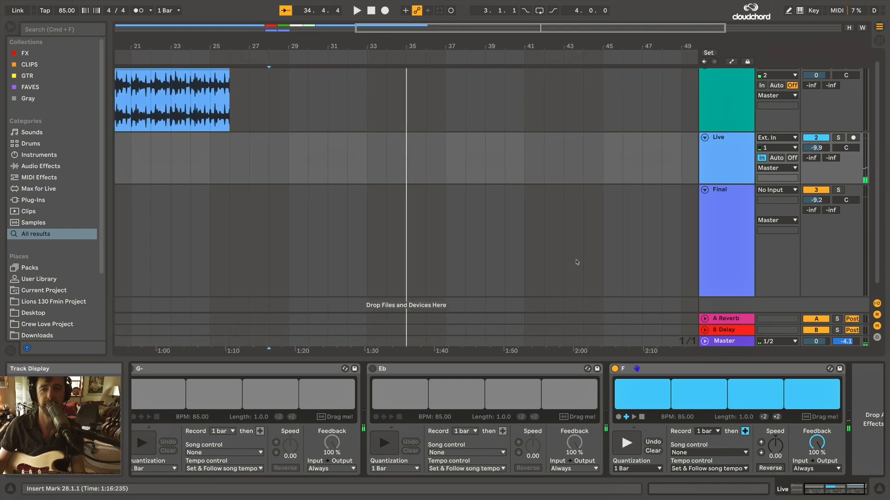
Place the F Looper's recording as a clip on the Final track at bar 15 and turn off the Live track.
key("space")
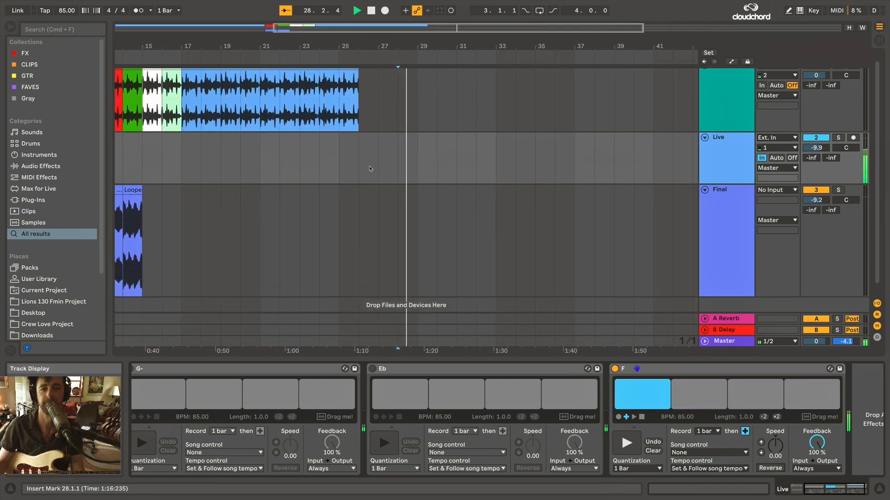
key("minus")
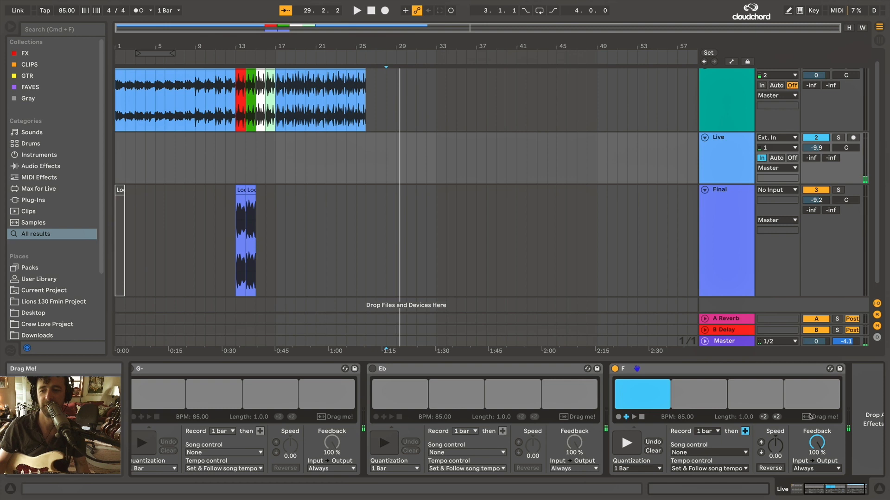
mouse_move(798, 413)
left_mouse_down()
mouse_move(399, 241)
mouse_move(260, 241)
left_mouse_up()
left_click(818, 138)
Play the three looper clips from bar 13 and set the Ace Cardi track's volume to -0.7 dB.
left_click(235, 242)
key("space")
scroll(245, 246, "up", 5)
scroll(421, 246, "right", 1)
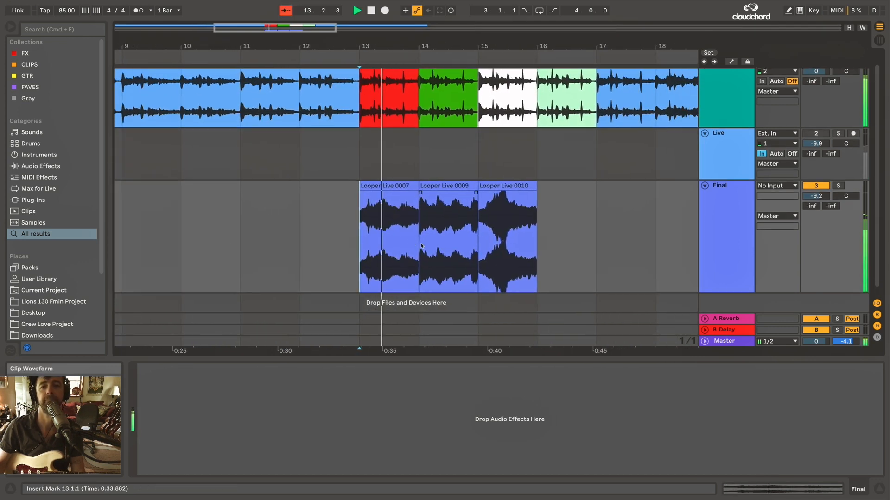
scroll(421, 246, "up", 1)
scroll(421, 246, "right", 2)
left_click_drag(819, 83, 820, 84)
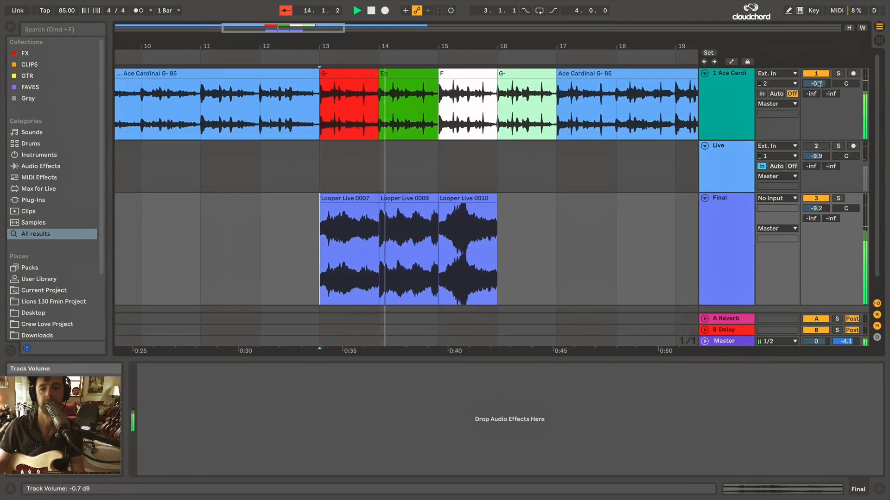
left_click(439, 189)
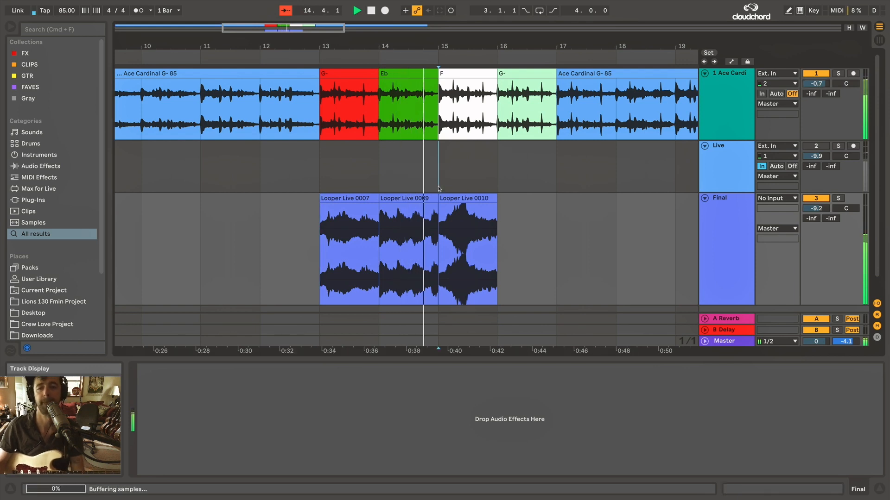
scroll(439, 189, "down", 5)
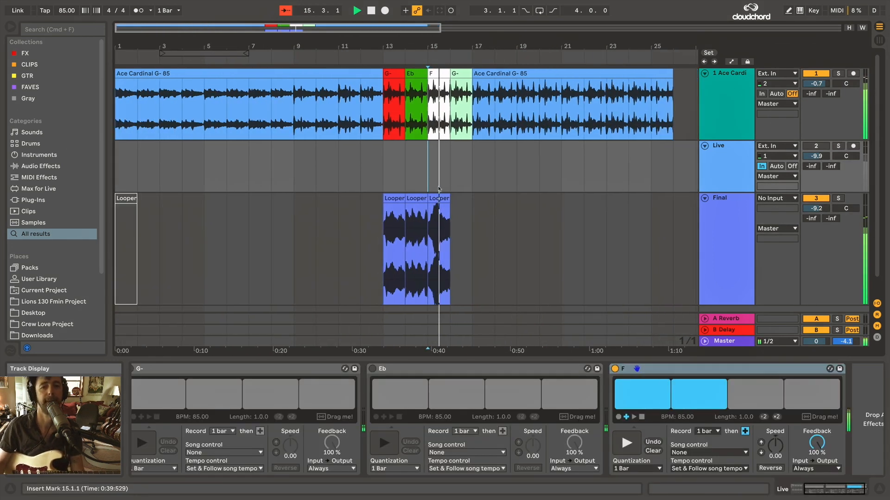
scroll(439, 188, "up", 5)
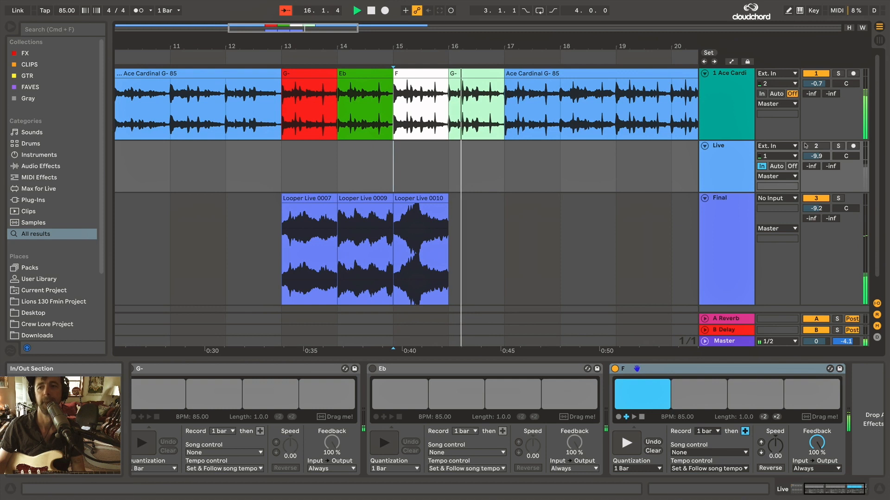
key("space")
Solo the Final track and check the sample settings of its three looper clips.
left_click(838, 198)
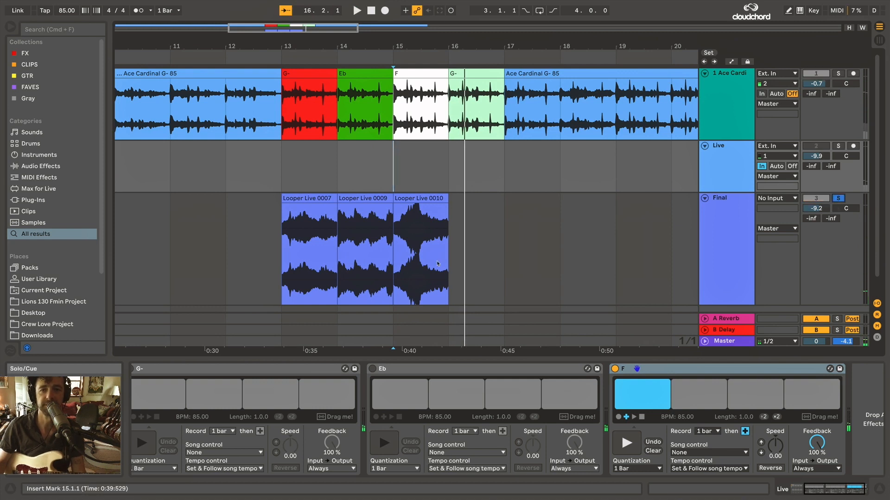
left_click(278, 246)
left_click(309, 232)
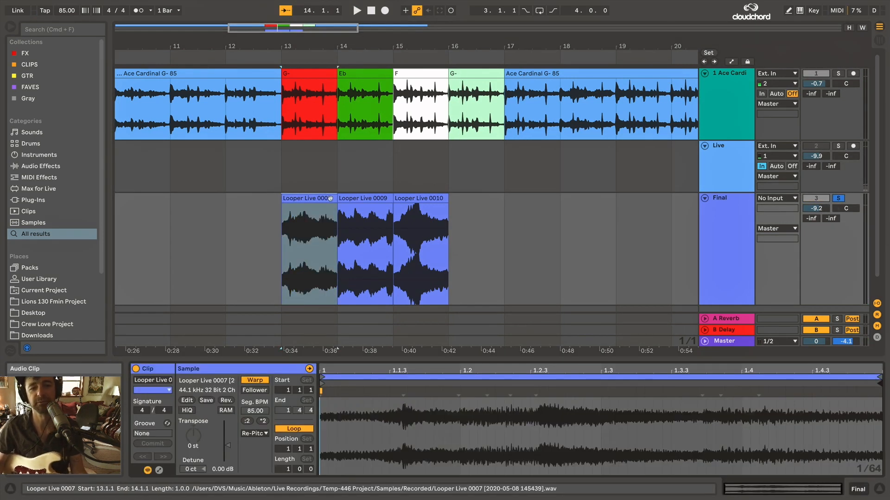
left_click(374, 197)
left_click(419, 200)
Add a short crossfade between the first and second looper clips at bar 14 on the Final track.
left_click(301, 235)
scroll(301, 235, "up", 5)
left_click_drag(461, 207, 454, 208)
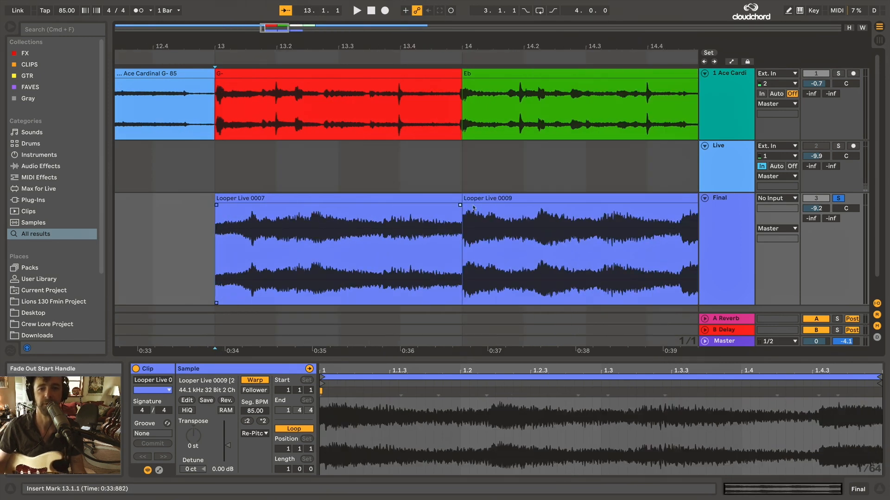
scroll(509, 216, "right", 5)
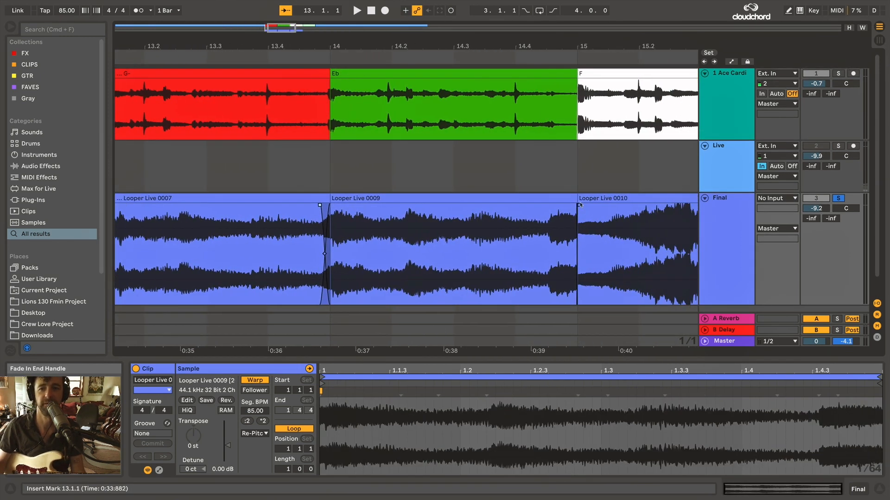
Crossfade the second and third looper clips just before bar 15 on the Final track and play the transition from bar 14.
left_click_drag(574, 206, 554, 207)
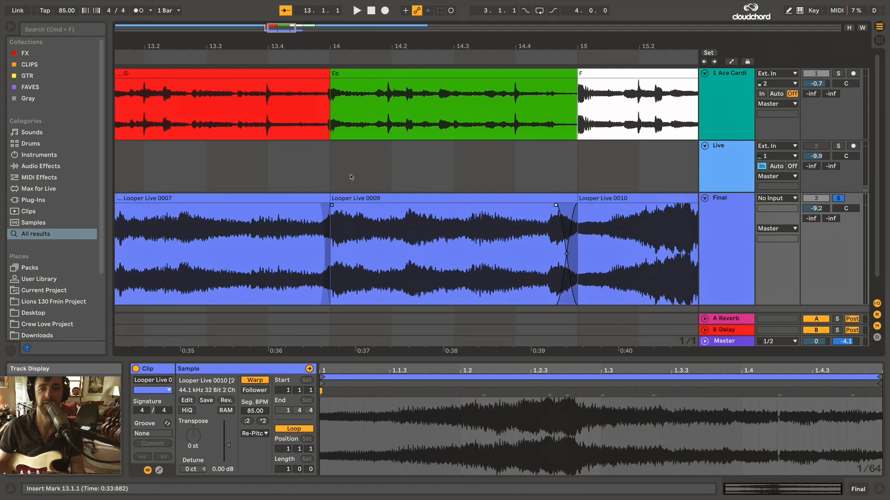
left_click(332, 177)
key("space")
key("minus")
key("minus")
key("minus")
key("plus")
key("plus")
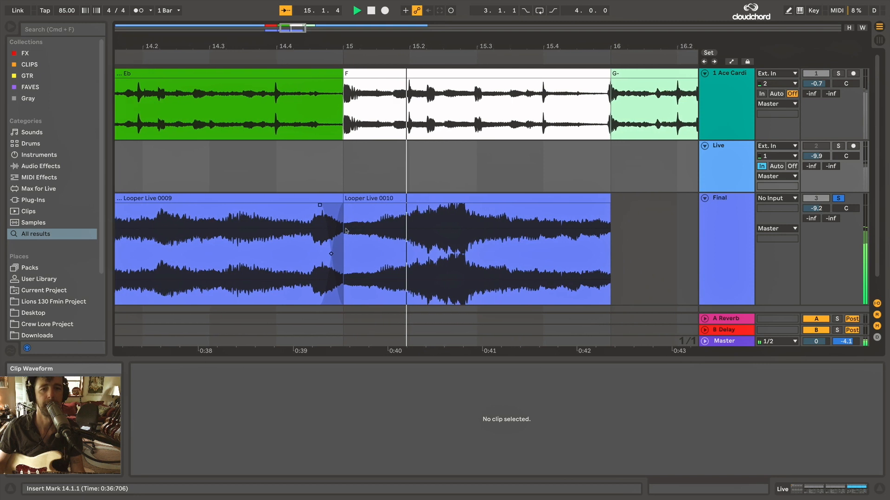
Lengthen the crossfade into the third looper clip at bar 15 and listen to it from bars 15 and 14.
key("space")
left_click_drag(291, 205, 276, 208)
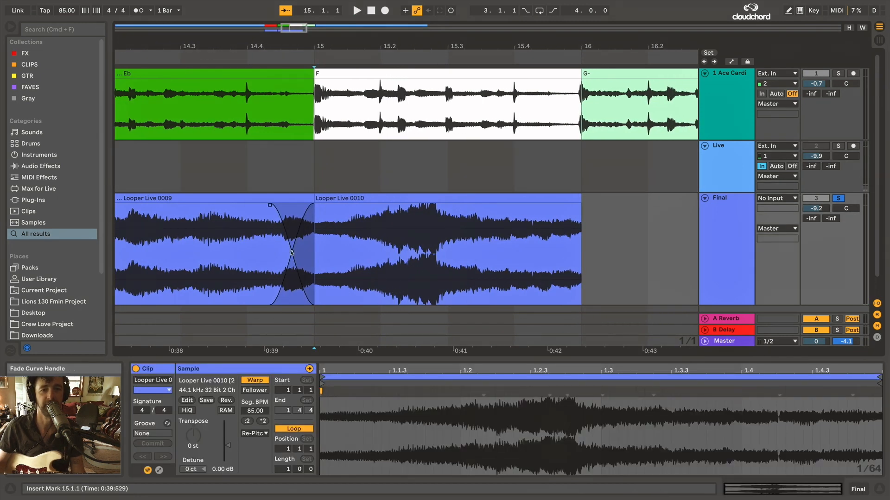
key("space")
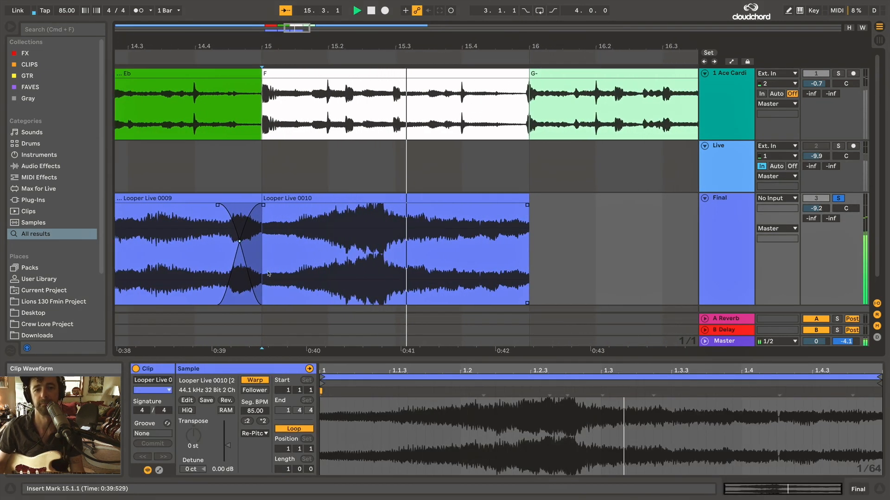
key("minus")
key("minus")
key("space")
left_click(340, 198)
key("space")
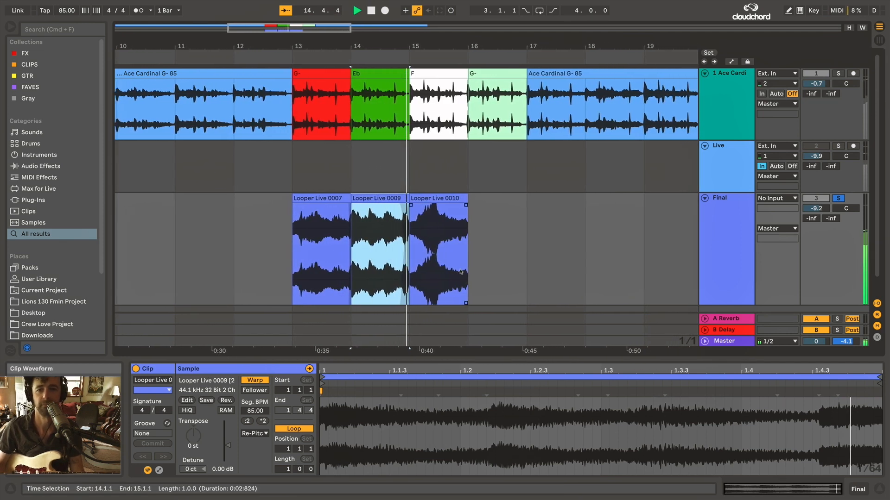
key("space")
Unsolo the Final track and play the full arrangement from bar 13.
left_click(838, 198)
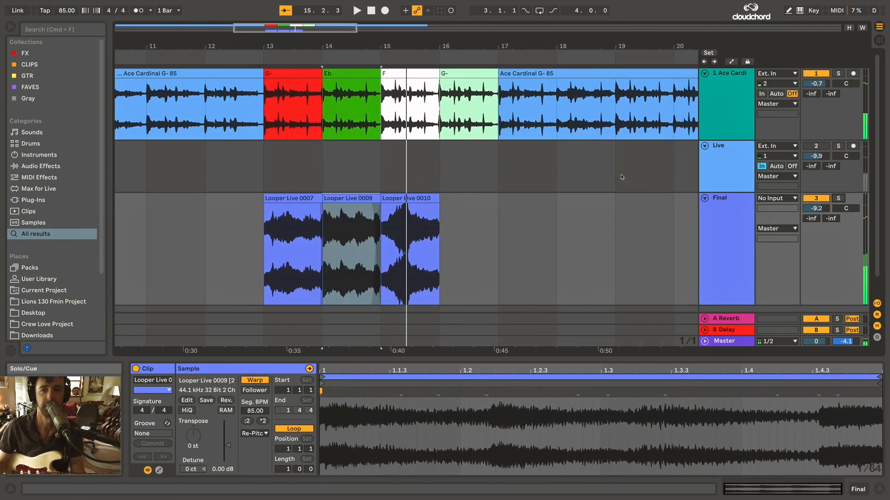
left_click(272, 174)
key("space")
key("minus")
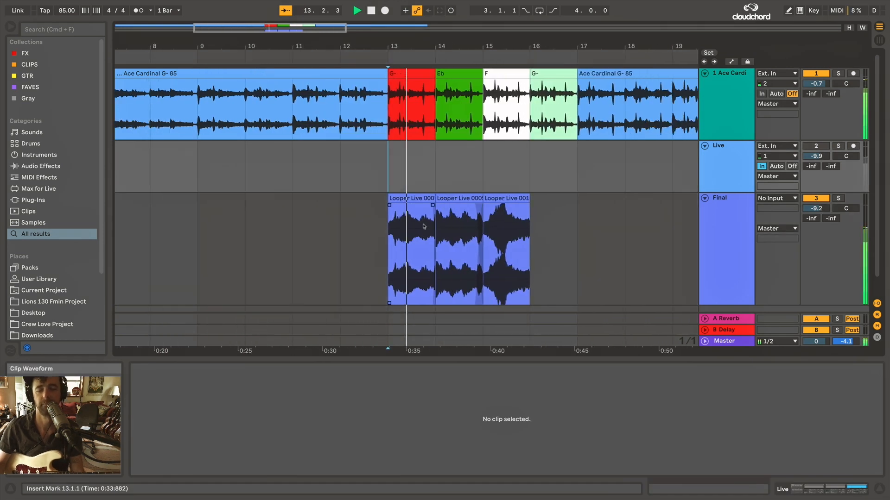
key("minus")
key("minus")
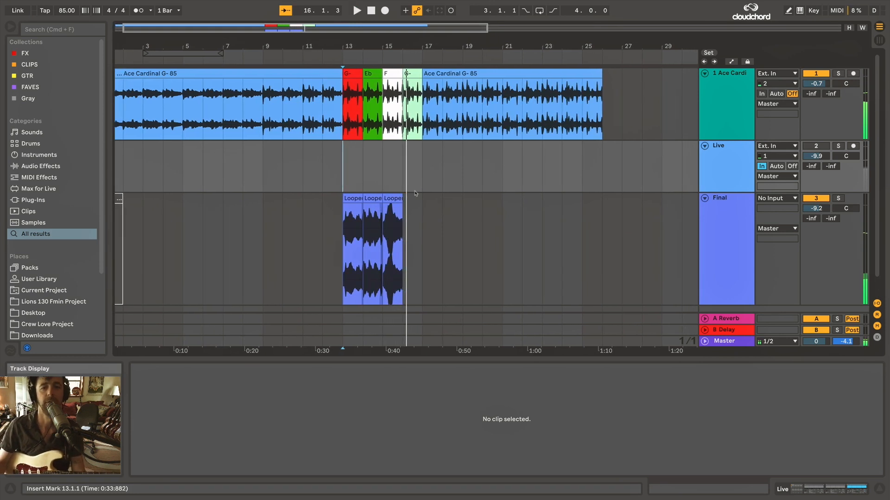
Duplicate the F Looper on the Live track, turn off the original, and rename and clear the copy as G-.
left_click(622, 167)
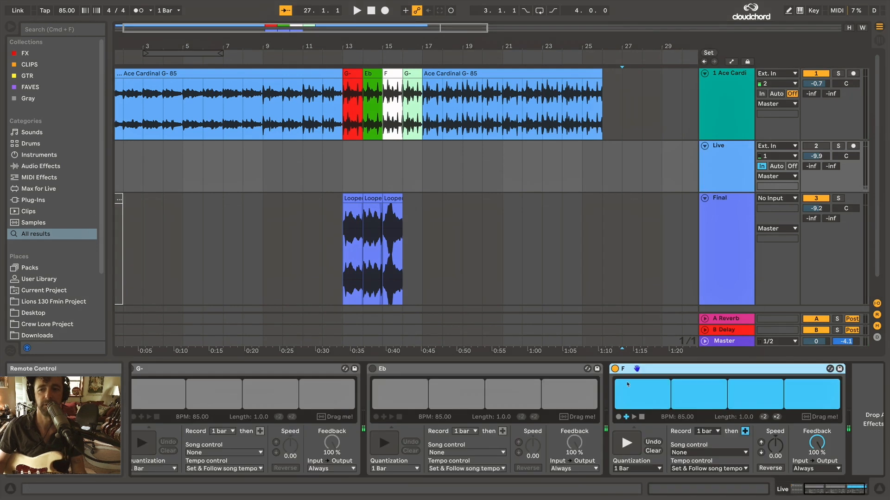
key("super+d")
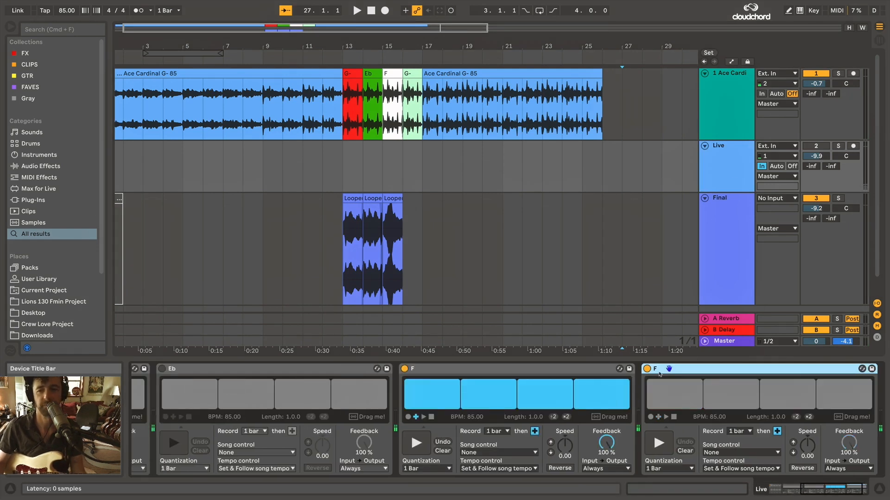
left_click(405, 370)
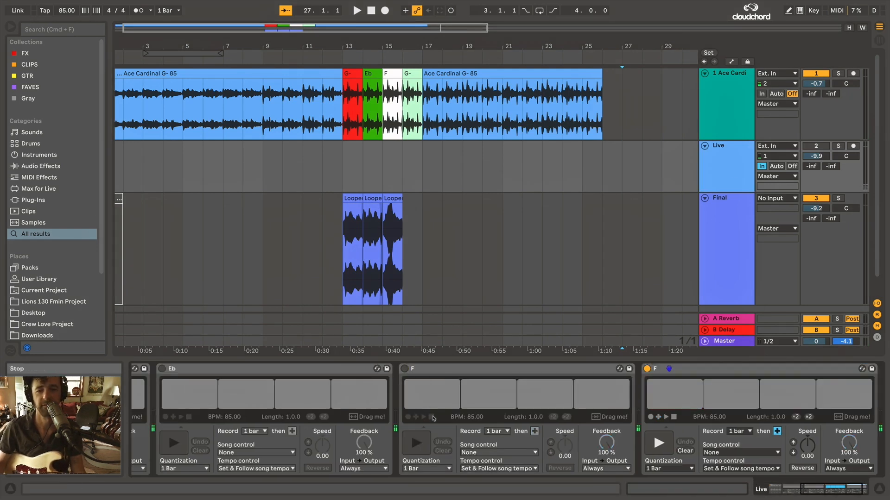
left_click(678, 373)
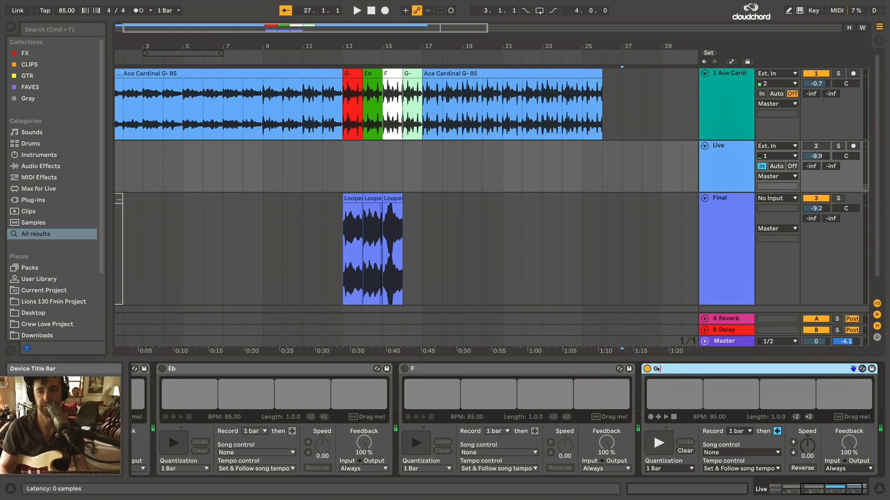
left_click(685, 451)
Enable Reverse on the empty G- Looper and record a one-bar guitar loop from bar 27 with the Live track and metronome on.
left_click(625, 164)
scroll(626, 164, "right", 5)
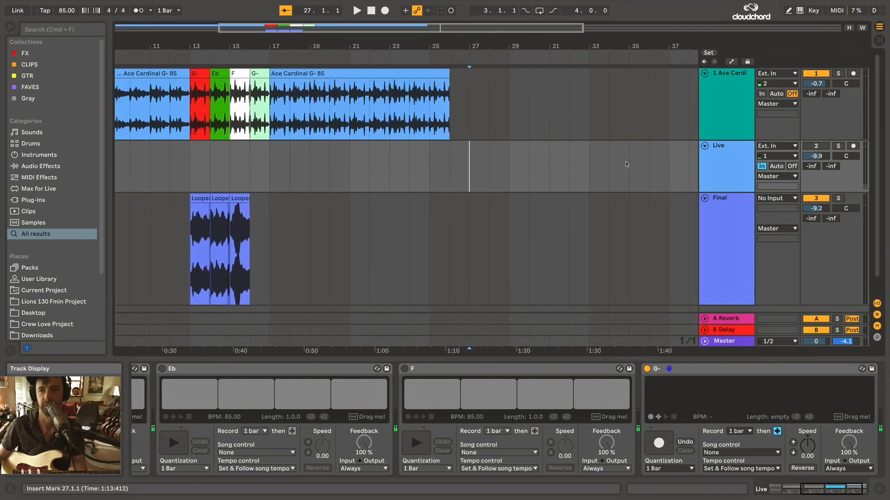
left_click(801, 469)
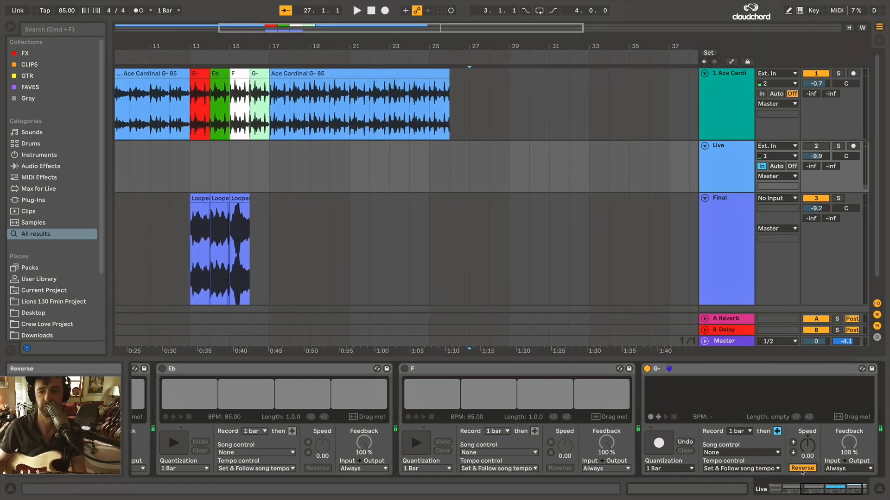
left_click(816, 146)
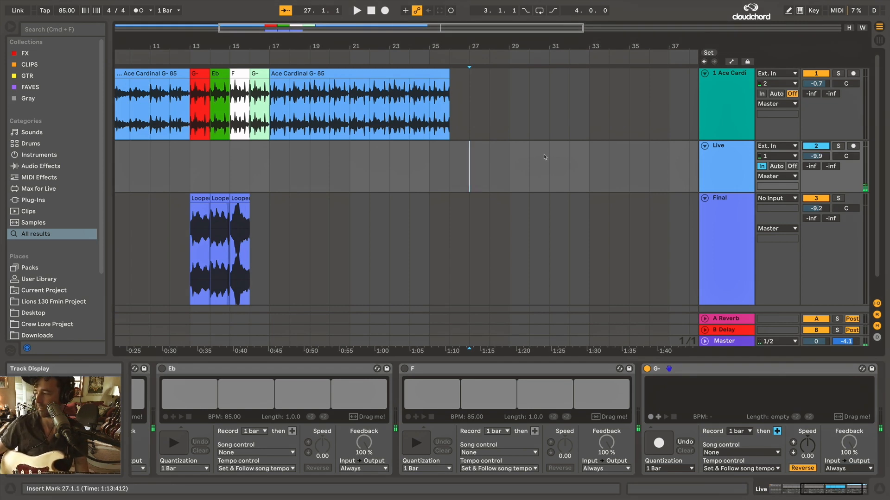
key("space")
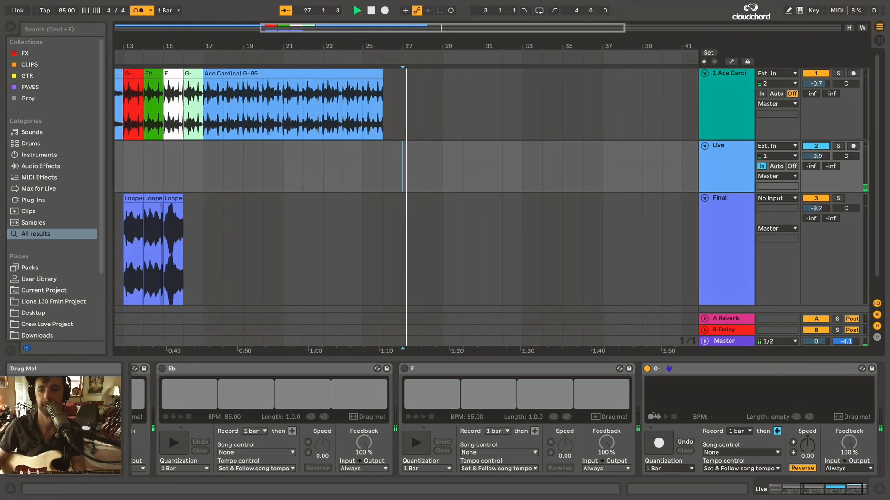
left_click(651, 418)
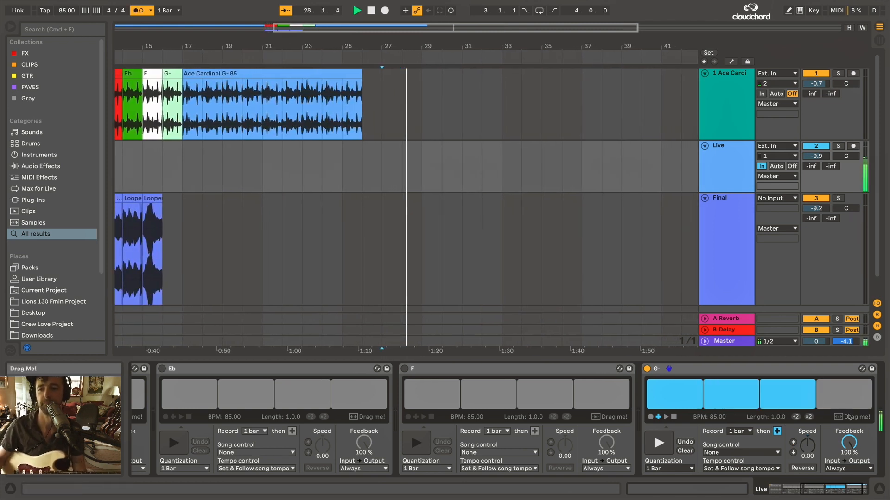
Place the G- Looper's recording as a clip on the Final track at bar 16.
key("space")
left_click_drag(839, 420, 174, 275)
scroll(626, 166, "left", 5)
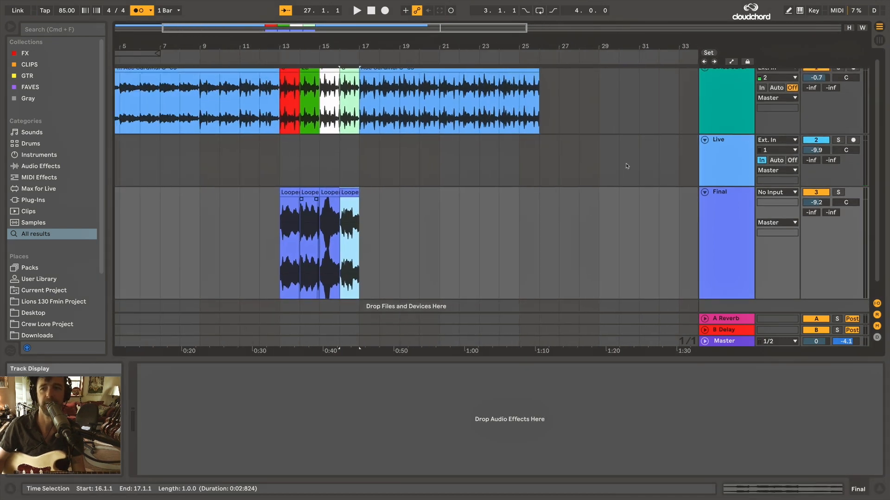
Play from bar 13 with the Live track and metronome off and set the Ace Cardi track's volume to -3.6 dB.
left_click(280, 171)
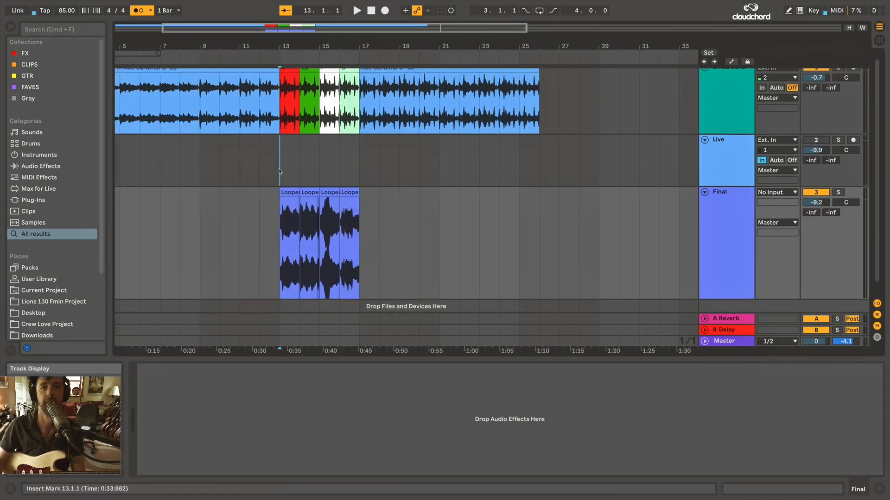
key("space")
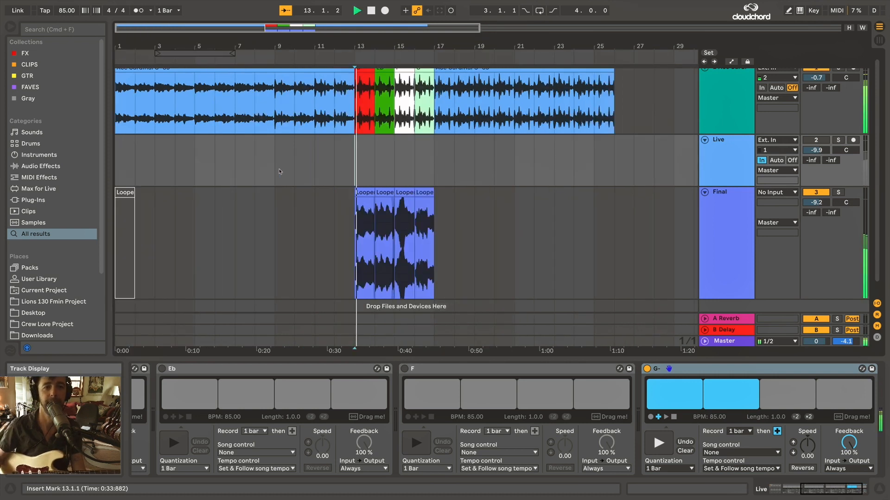
left_click_drag(819, 78, 819, 90)
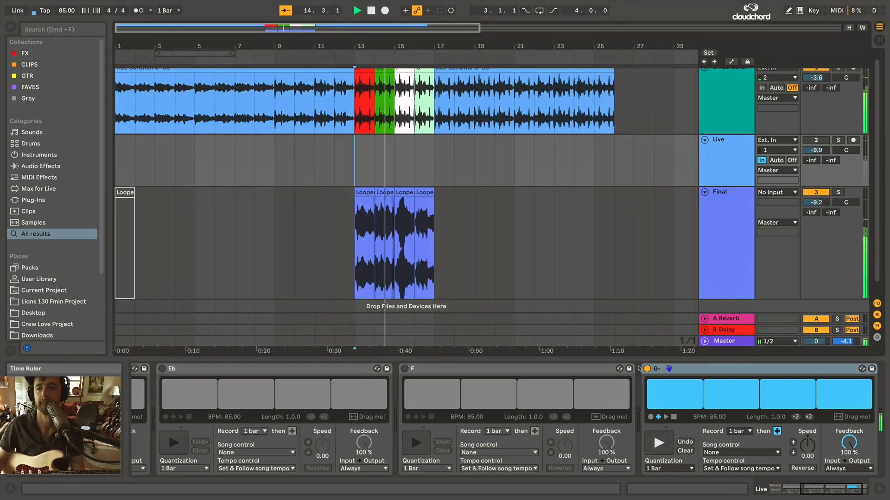
Listen through the remaining looper clips on the Final track, stop playback and return the insert mark to bar 13.
left_click(395, 241)
scroll(395, 241, "up", 4)
scroll(394, 241, "down", 5)
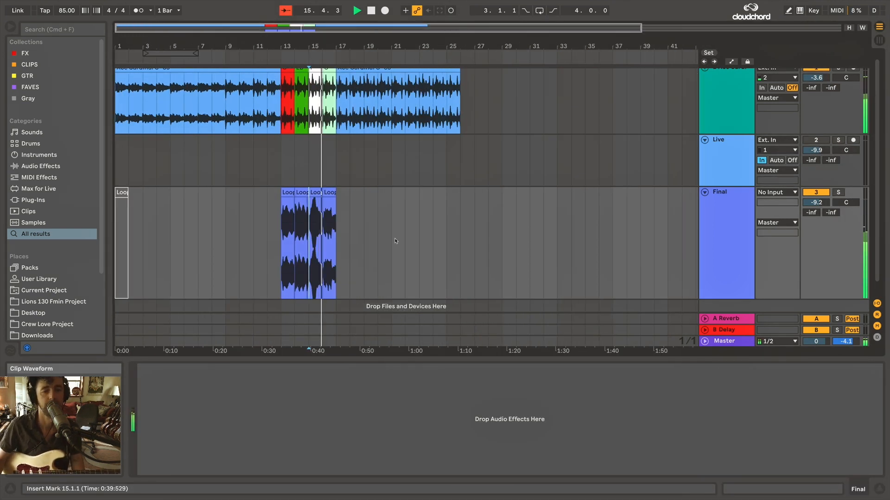
scroll(341, 228, "up", 2)
scroll(340, 227, "down", 3)
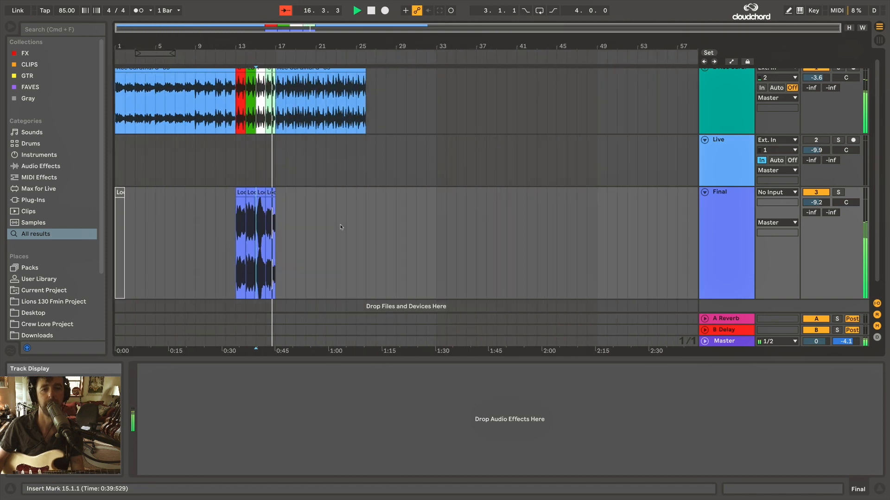
left_click(233, 244)
key("space")
scroll(253, 242, "up", 1)
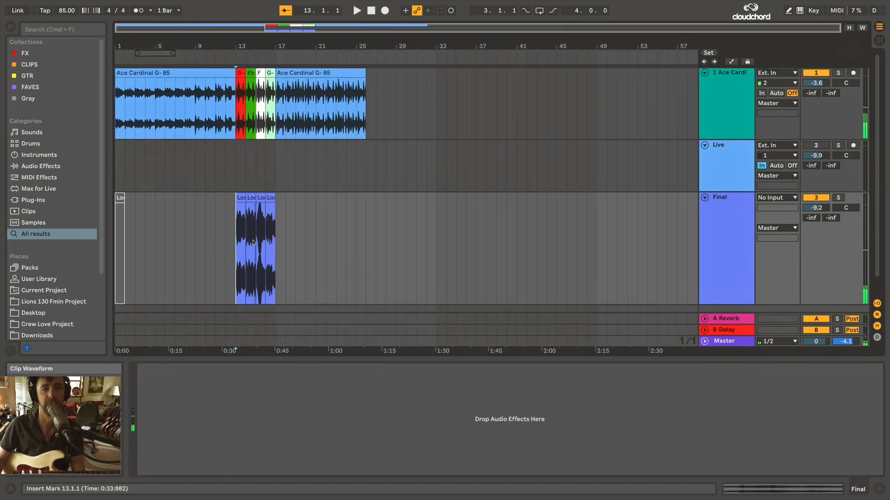
Add a high-pass Auto Filter to the Final track and set its frequency to 250 Hz.
left_click(446, 171)
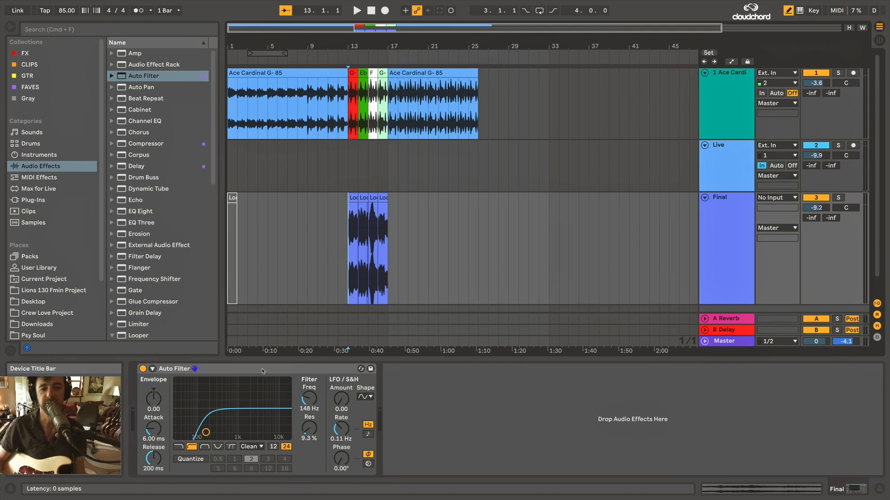
left_click(263, 371)
left_click(309, 398)
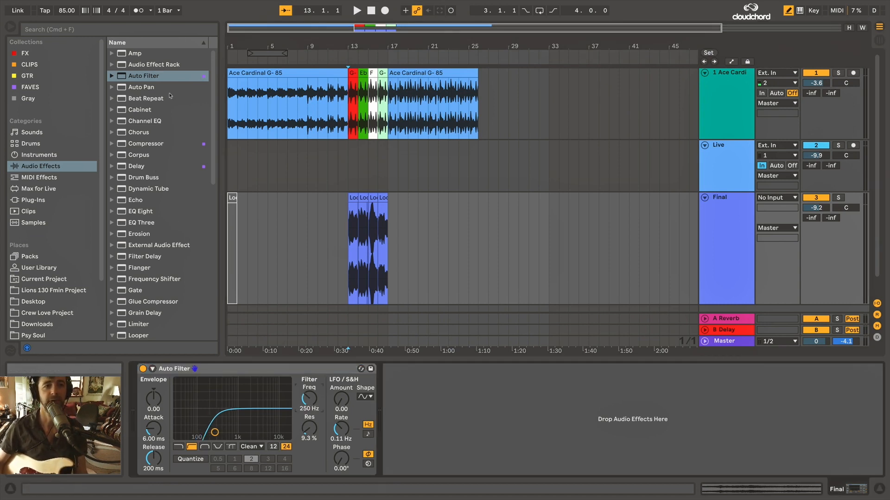
Add a Compressor after the Auto Filter with Sidechain fed from 1-Ace Cardinal G- 85 and its sidechain EQ enabled.
left_click(138, 145)
left_click_drag(452, 413, 413, 398)
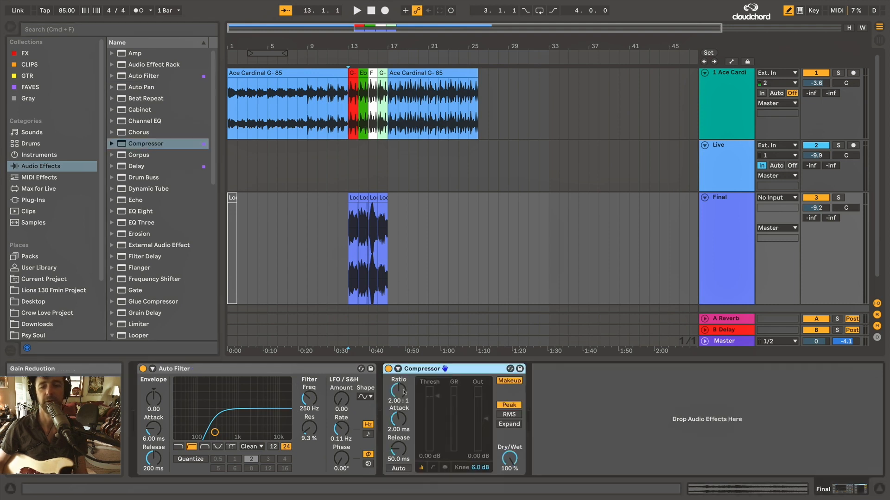
left_click(398, 369)
left_click(407, 381)
left_click(407, 399)
left_click(449, 384)
left_click(410, 399)
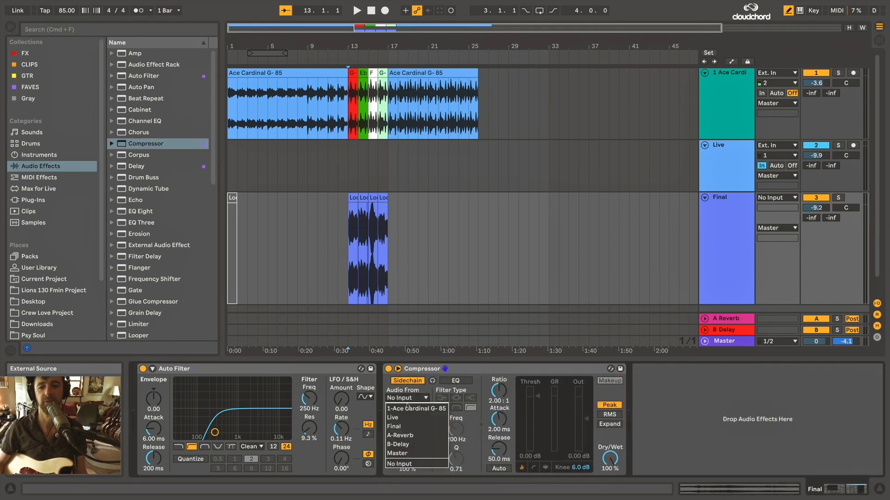
left_click(408, 408)
left_click(456, 381)
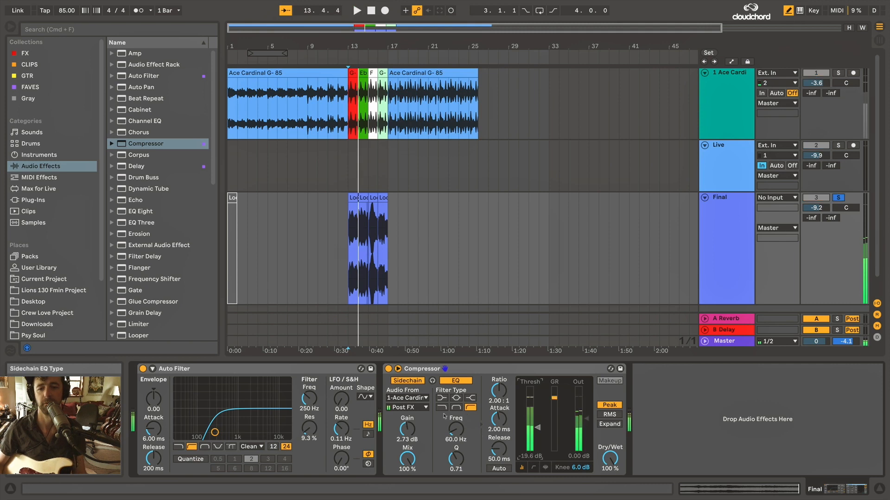
Set the sidechain EQ to low-pass at 60 Hz with 2.73 dB gain and lower the Compressor threshold to -24.0 dB during soloed playback.
key("space")
left_click(441, 408)
key("space")
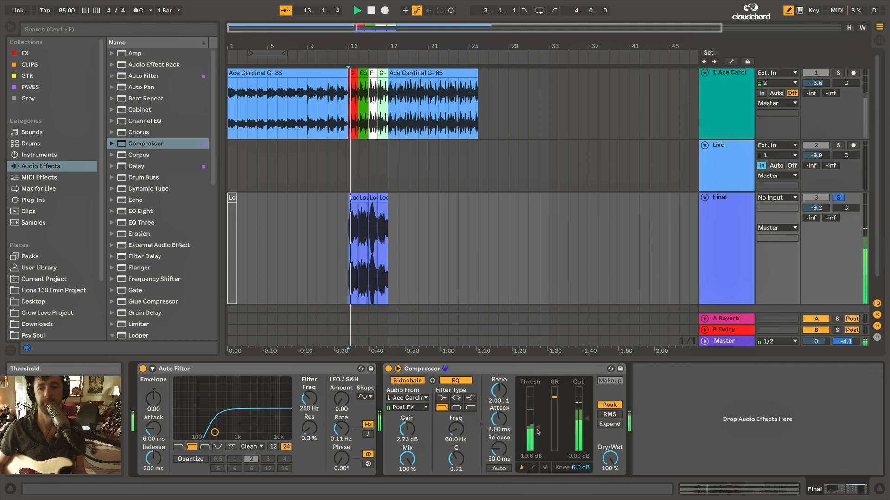
left_click_drag(537, 428, 538, 433)
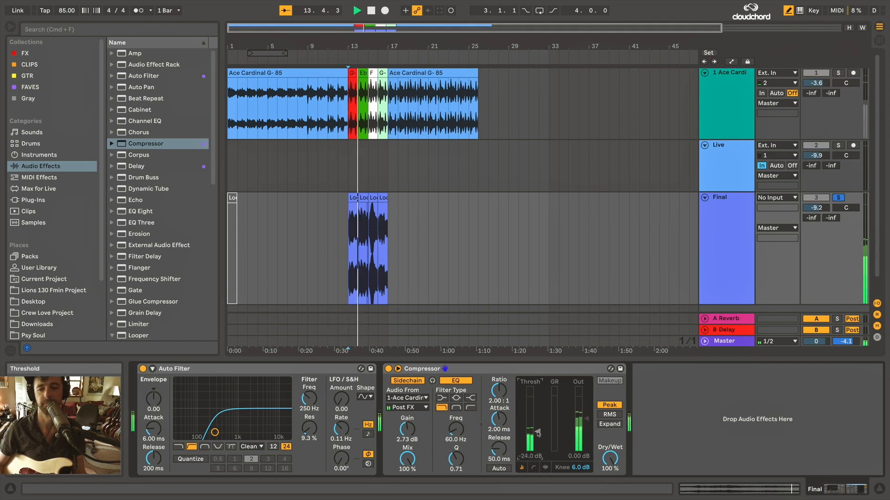
key("space")
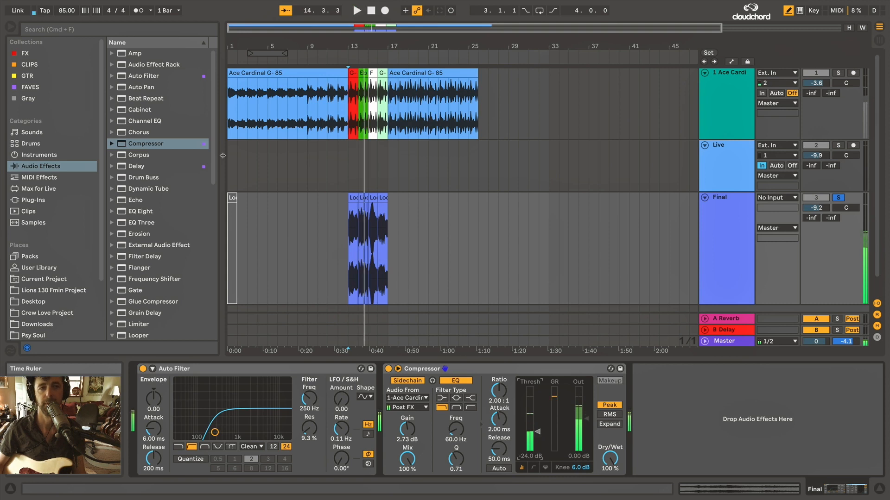
Search the browser for "auto" and insert Auto Pan between the Auto Filter and the Compressor on the Final track.
left_click(175, 27)
type("auto")
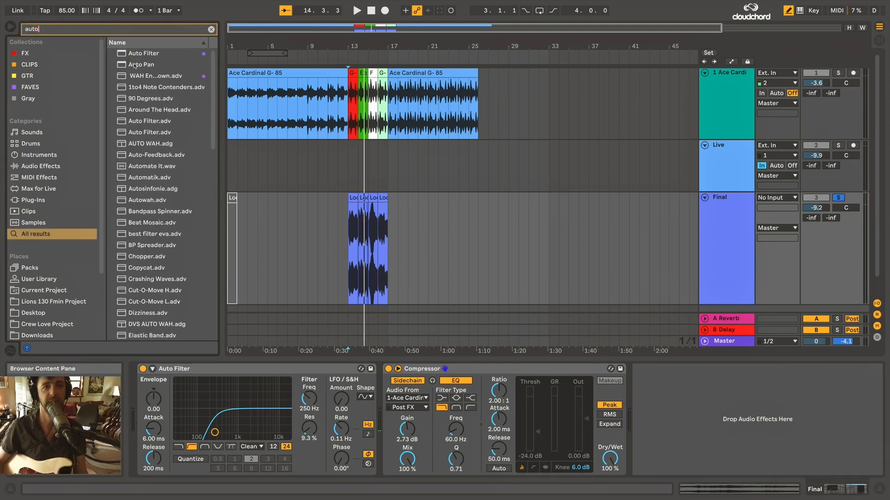
left_click_drag(134, 65, 358, 308)
left_click_drag(388, 354, 380, 378)
Set the Auto Pan amount to 73% and switch its rate to tempo sync with a value of 6.
left_click_drag(404, 432, 404, 408)
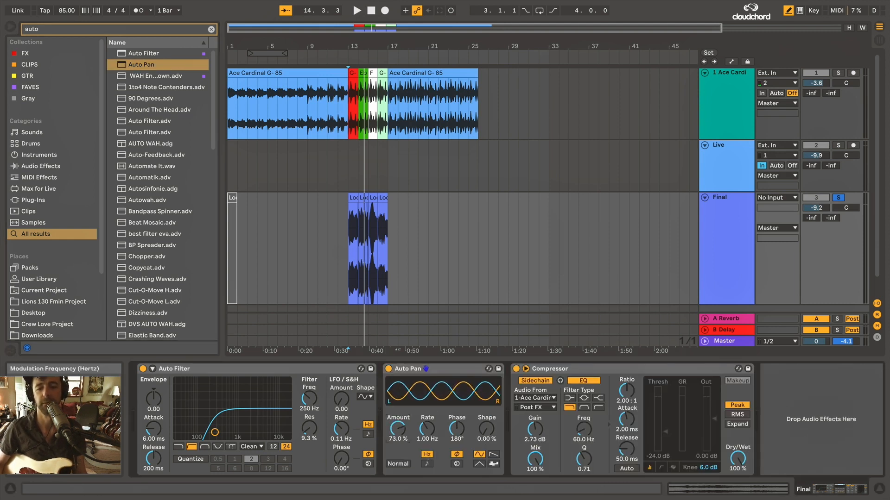
left_click(427, 464)
left_click_drag(427, 429, 427, 459)
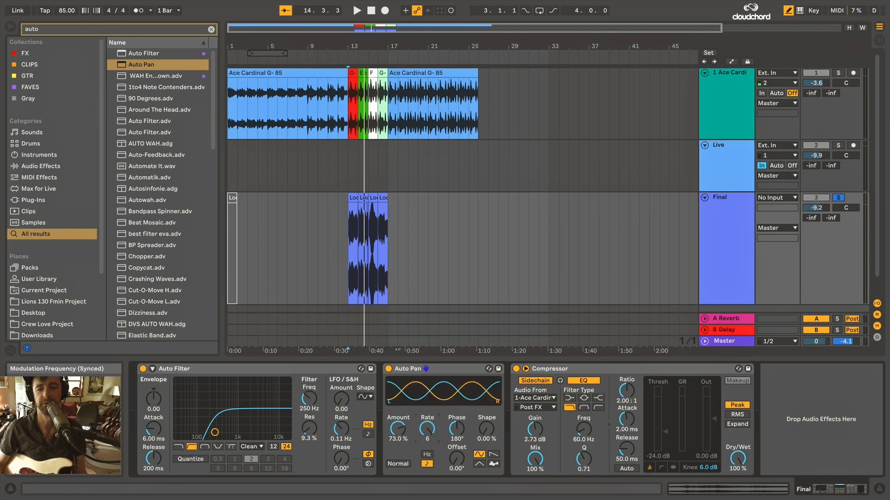
Set the Auto Pan amount to 96% with a rate of 1.5 and raise the Auto Filter cutoff to 309 Hz.
left_click_drag(423, 428, 398, 417)
key("space")
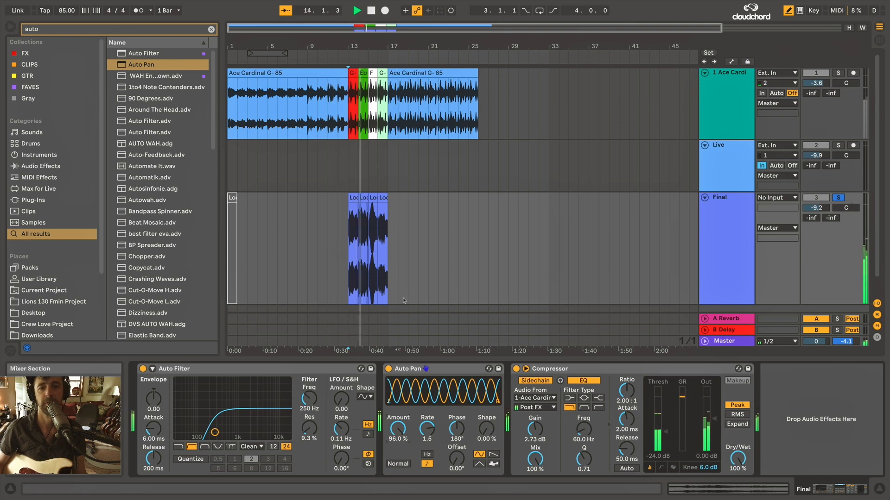
left_click_drag(306, 398, 306, 394)
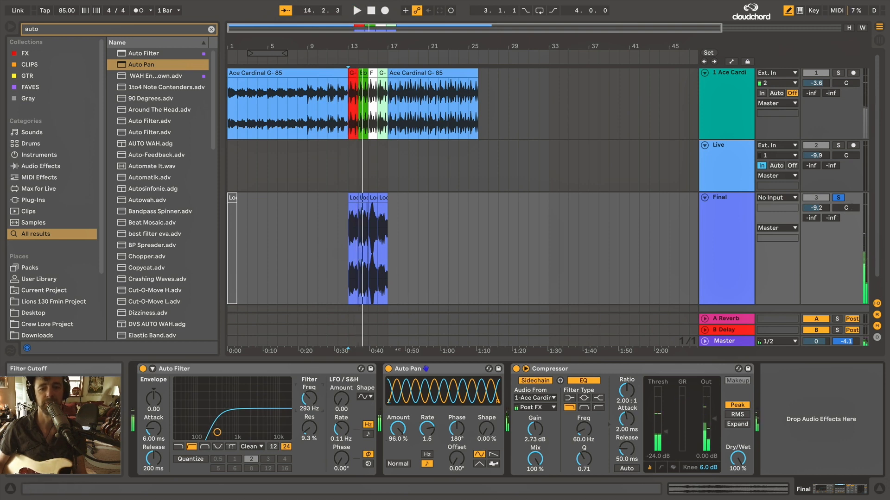
Lower the Compressor threshold to -29.0 dB and fold the device, with the Final track taken out of solo.
left_click(465, 372)
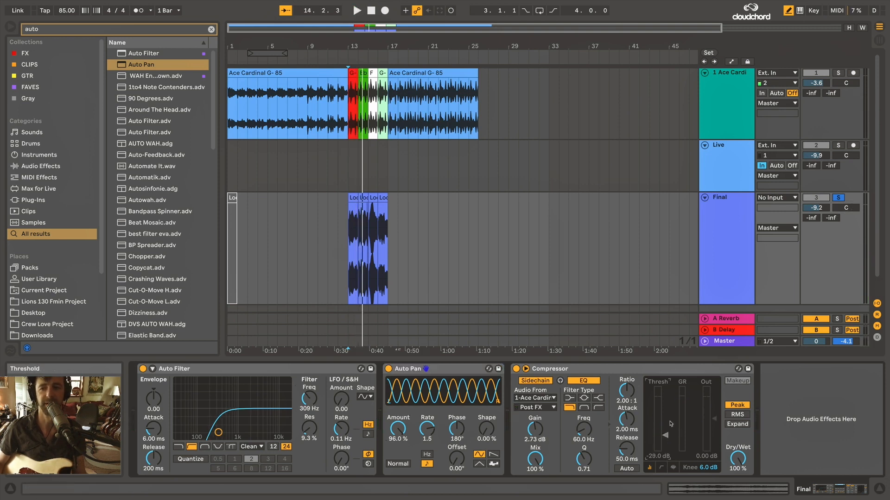
left_click(839, 198)
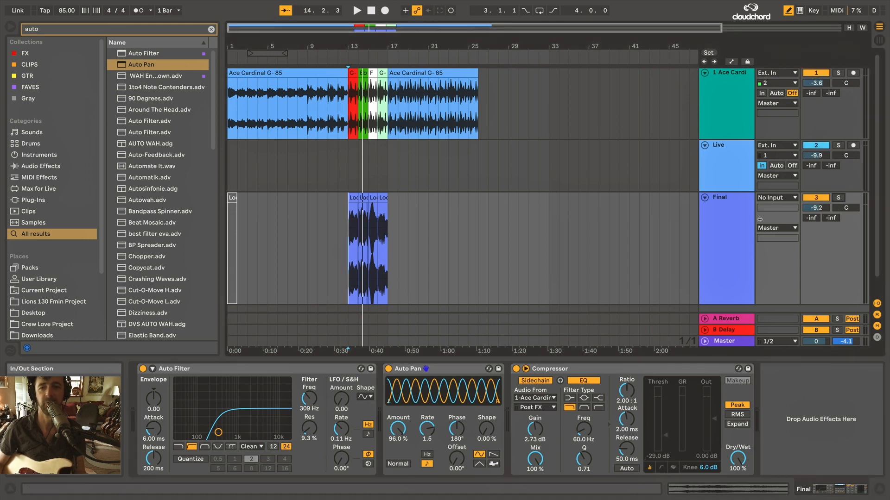
left_click(440, 369)
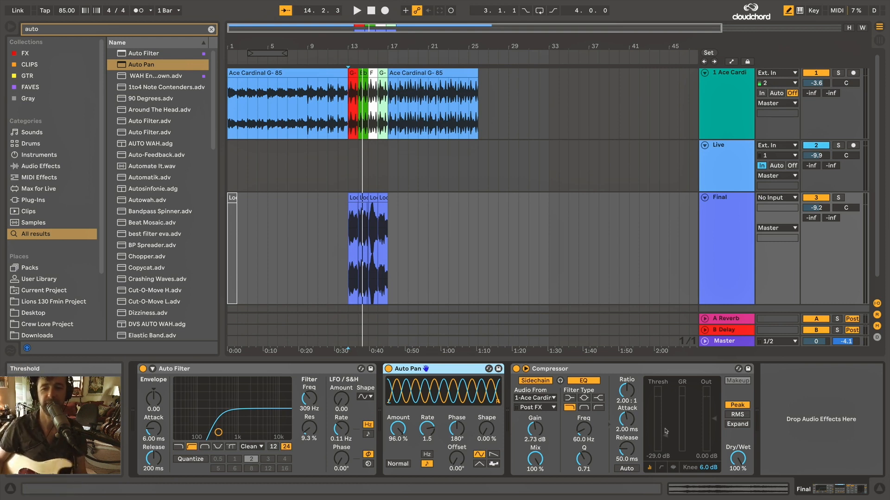
double_click(631, 368)
key("space")
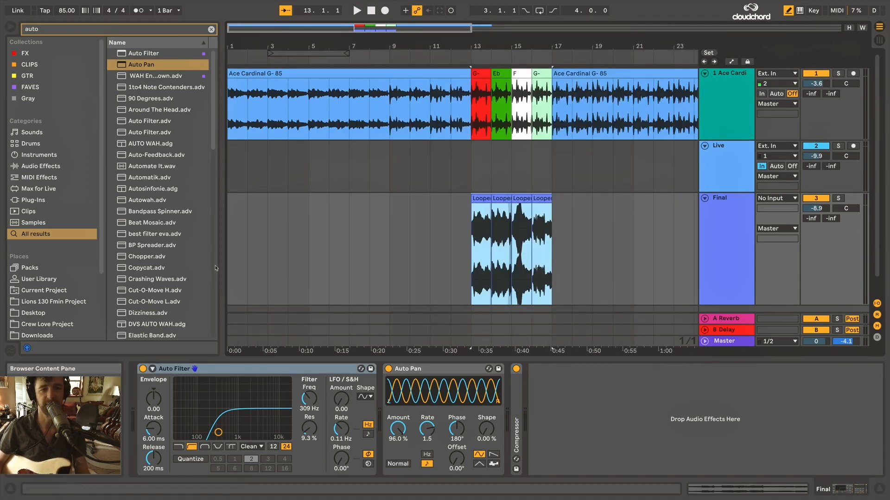
Paste the four Looper clips at bar 1 of the Final track and duplicate them once from bar 5.
left_click(228, 258)
key("ctrl+v")
key("ctrl+d")
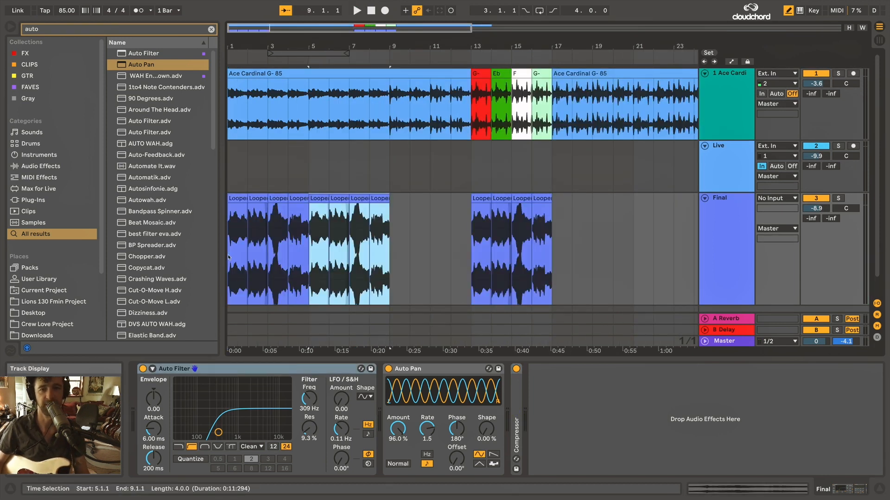
left_click(237, 270)
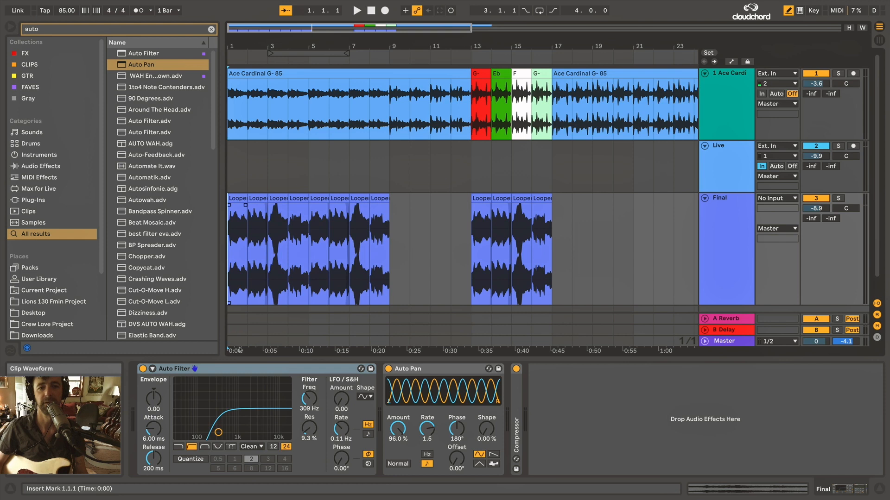
Duplicate the Auto Filter and make the copy a low-pass filter with a 546 Hz cutoff and 1.3% resonance.
left_click(251, 370)
key("ctrl+d")
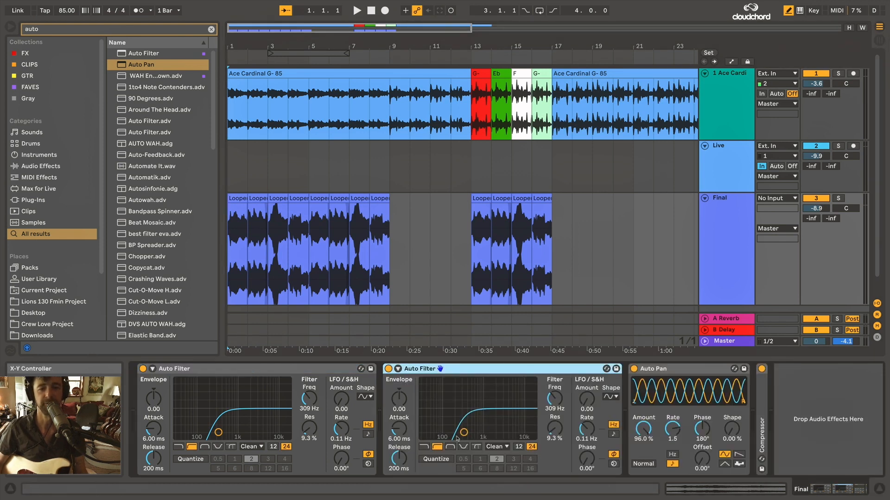
left_click(423, 447)
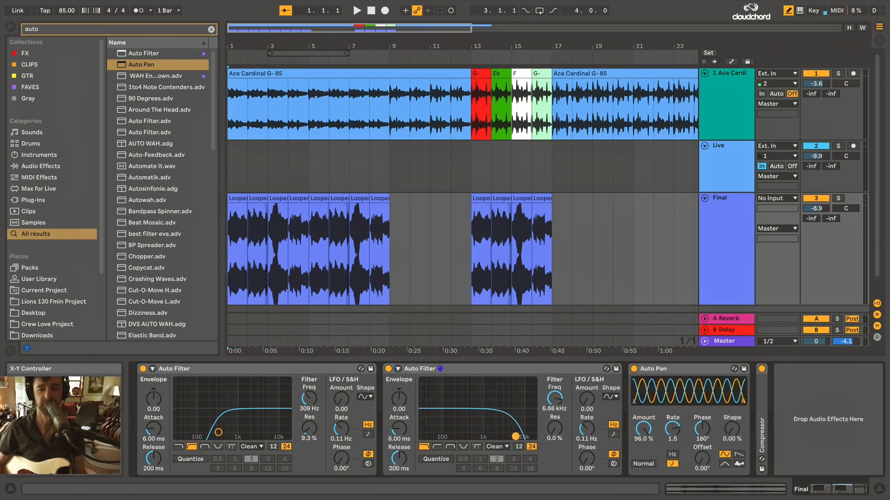
left_click(240, 199)
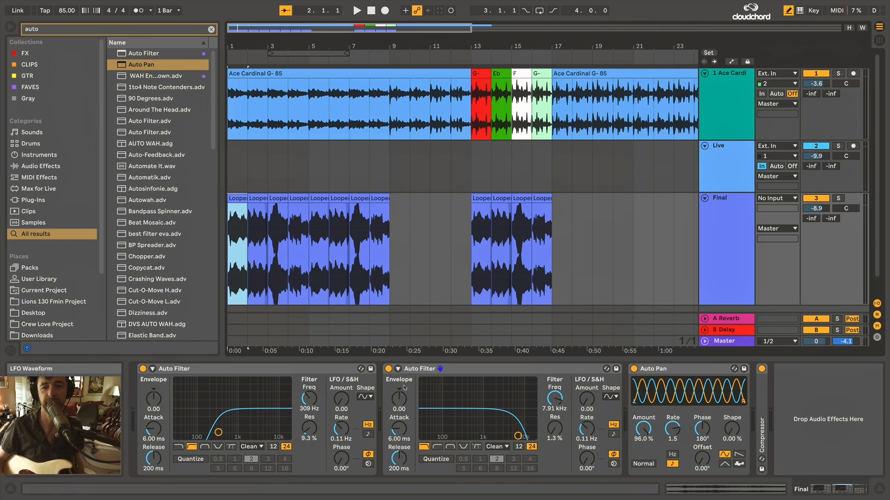
left_click(454, 370)
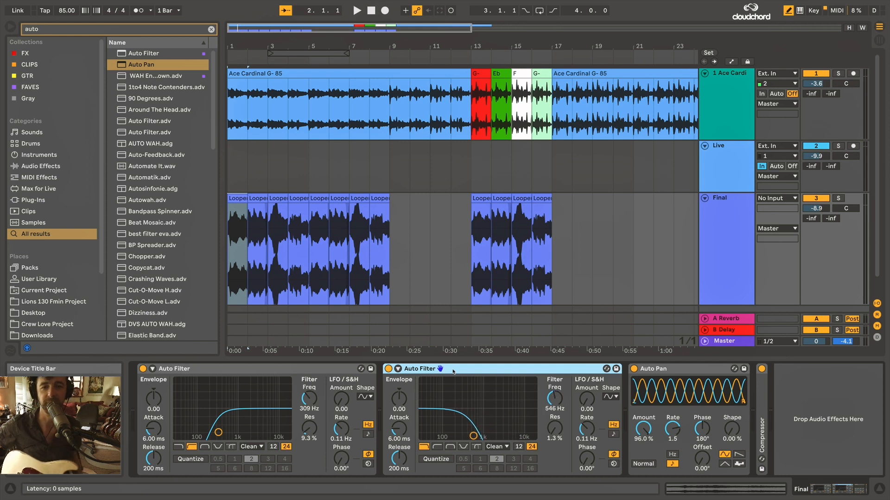
Record automation opening the second Auto Filter to 19.9 kHz with 40% resonance up to bar 9, and deactivate the Live track.
left_click(822, 147)
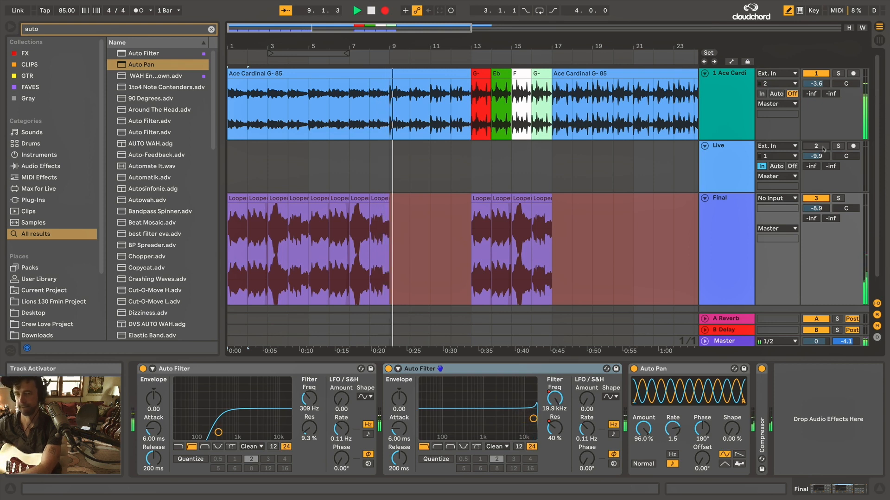
key("space")
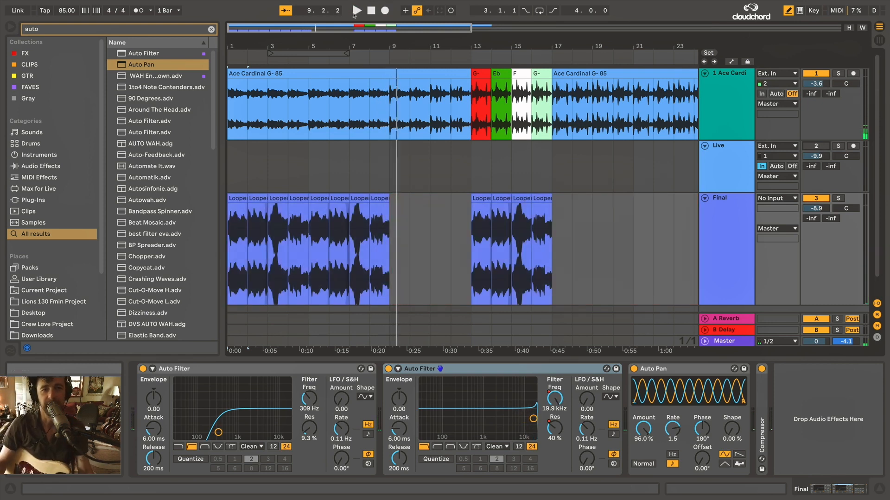
left_click(473, 241)
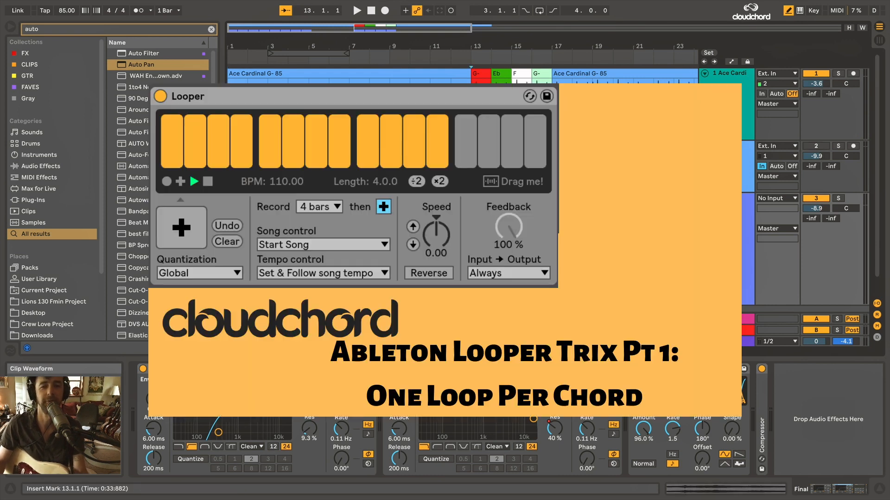
key("minus")
left_click(343, 166)
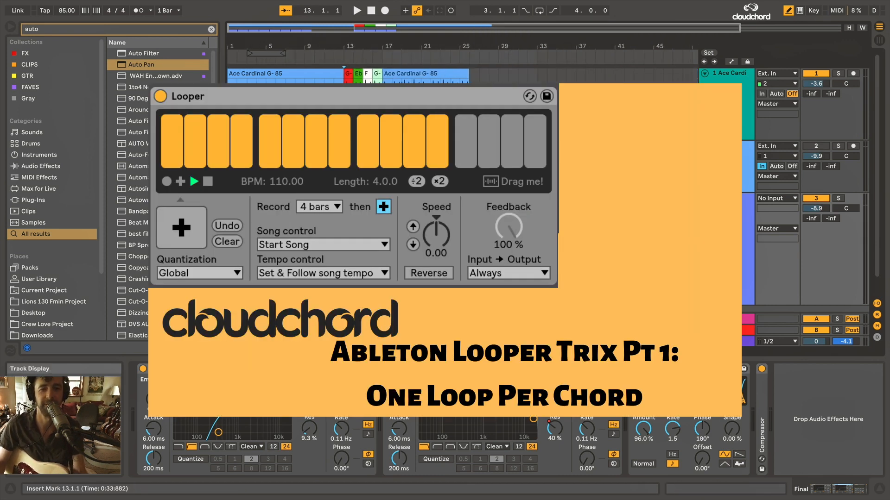
key("plus")
key("plus")
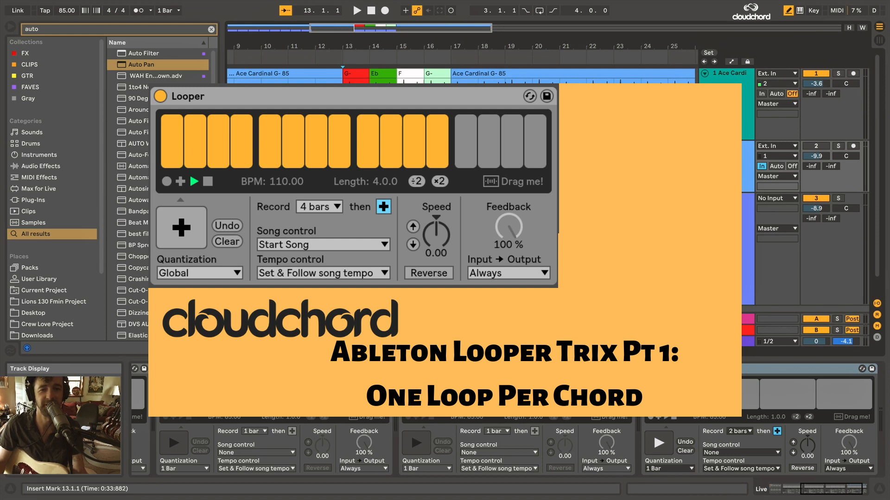